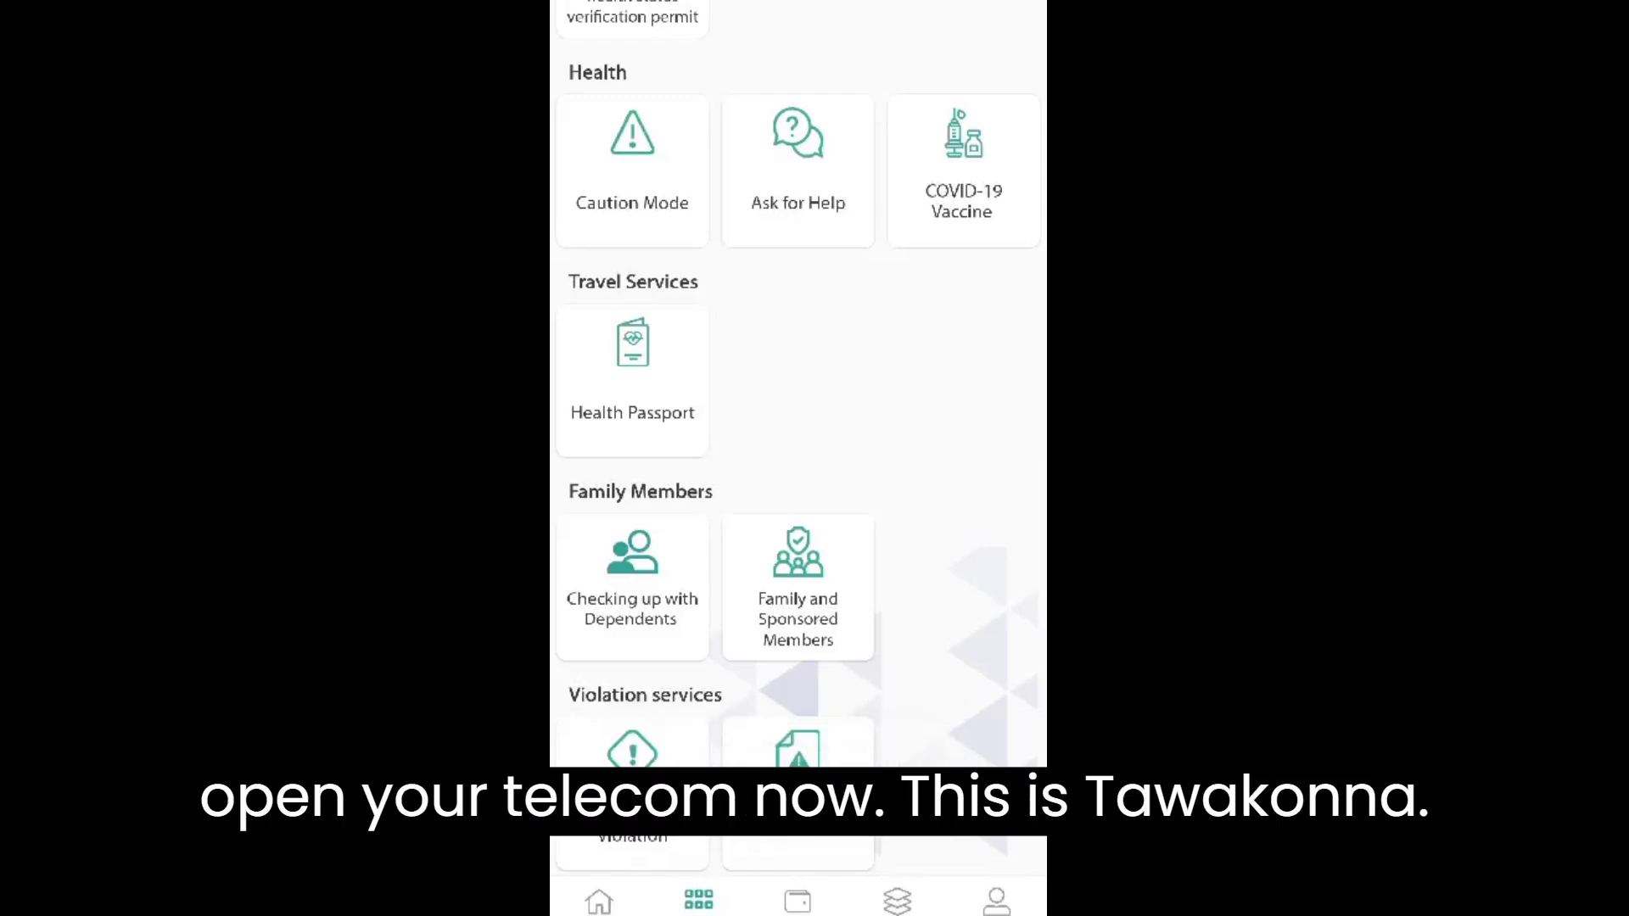
Browse the Tawakkalna services list and bring up the notice that Dashboard is available in Tawakkalna Services
scroll(798, 424, "up", 5)
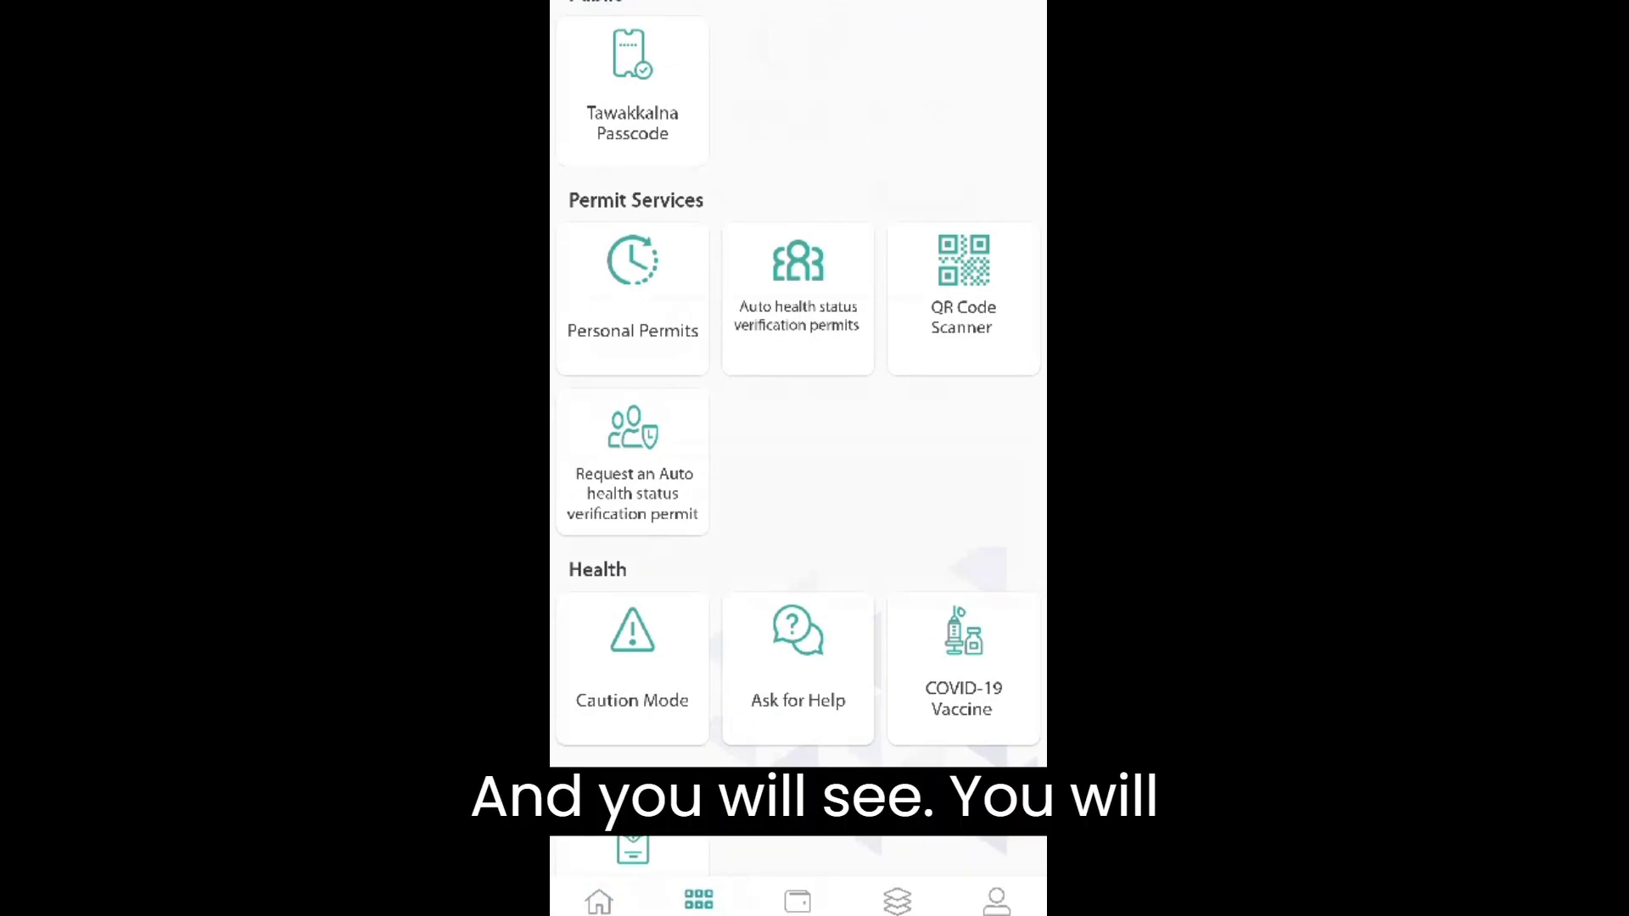
scroll(798, 425, "down", 5)
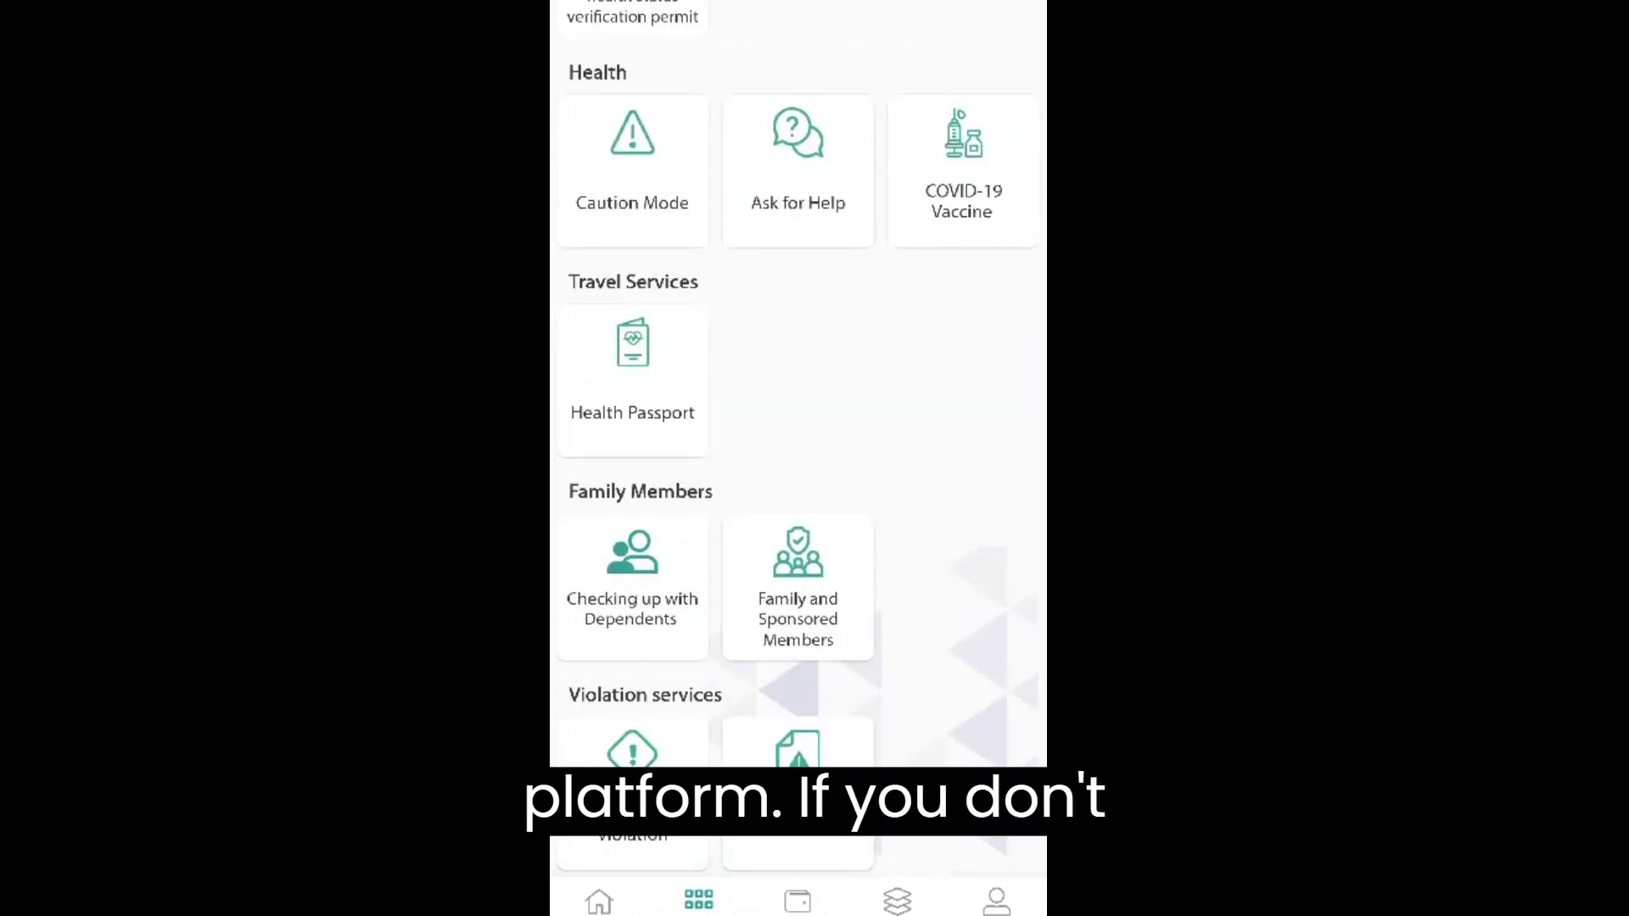
scroll(798, 424, "up", 5)
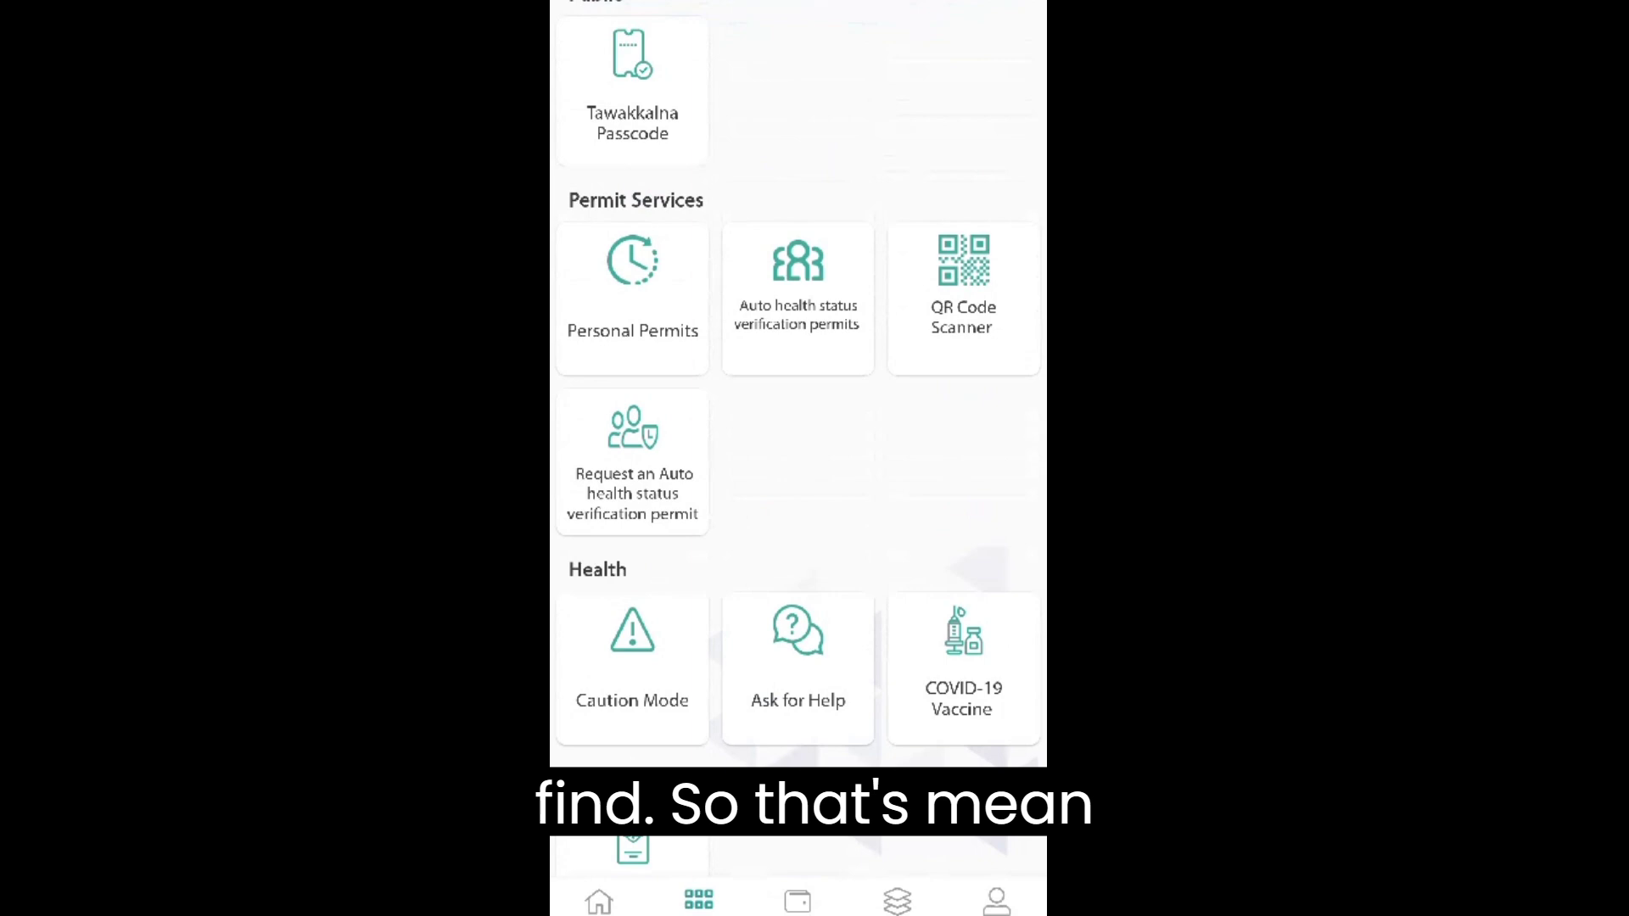
left_click(897, 899)
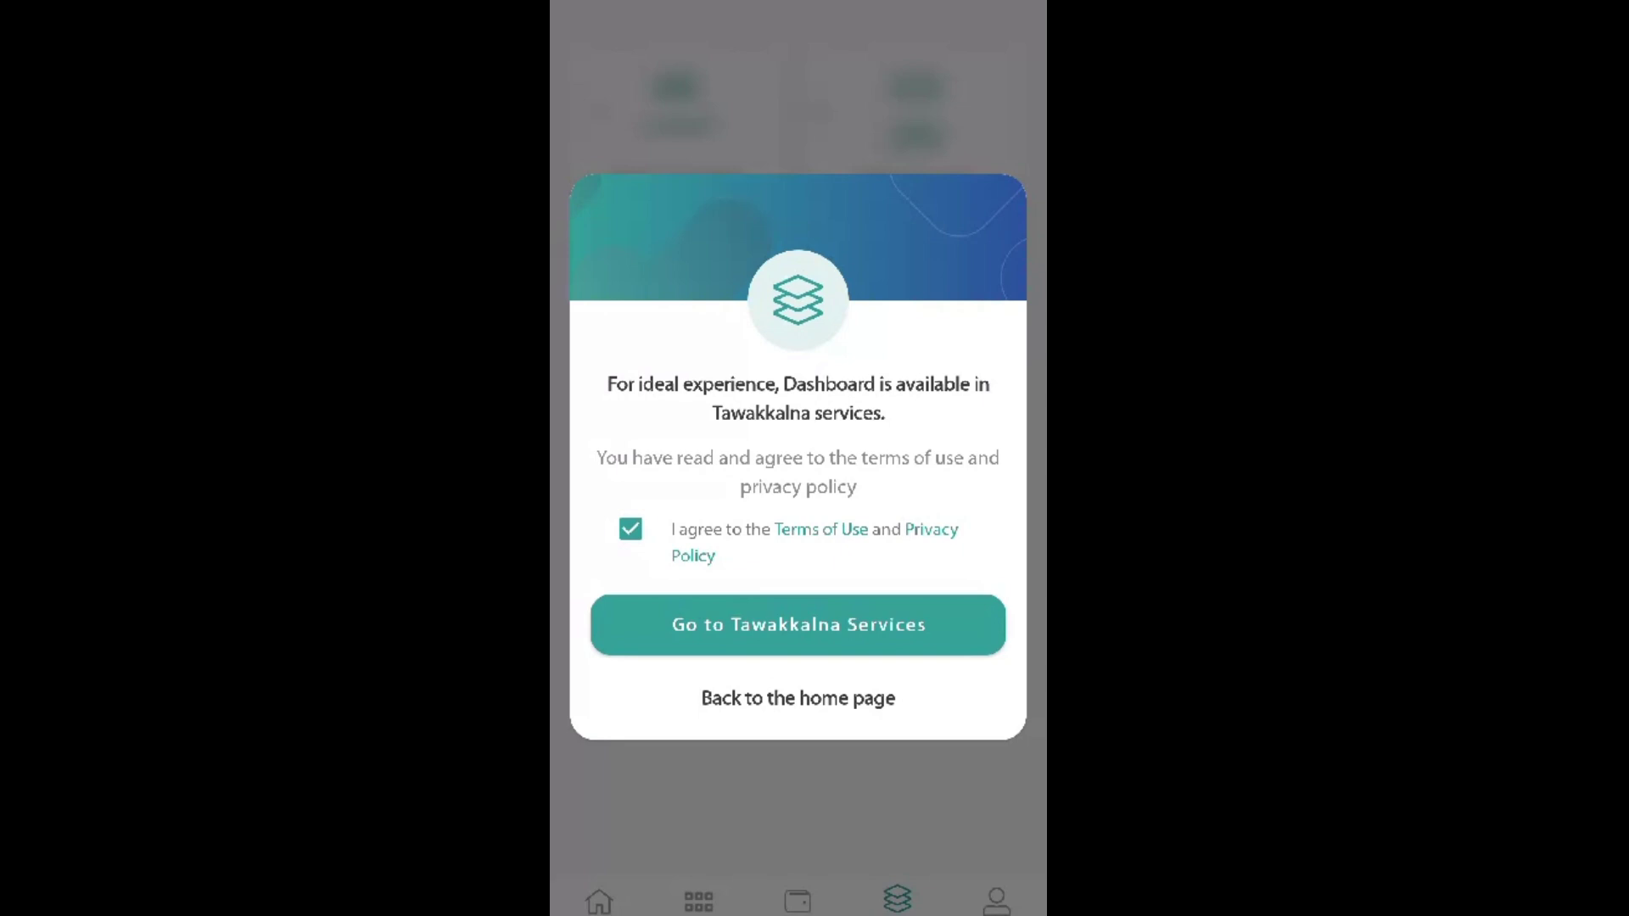
Switch from the phone's home screen to the Tawakkalna Services app through recent apps
key("alt+Tab")
key("Return")
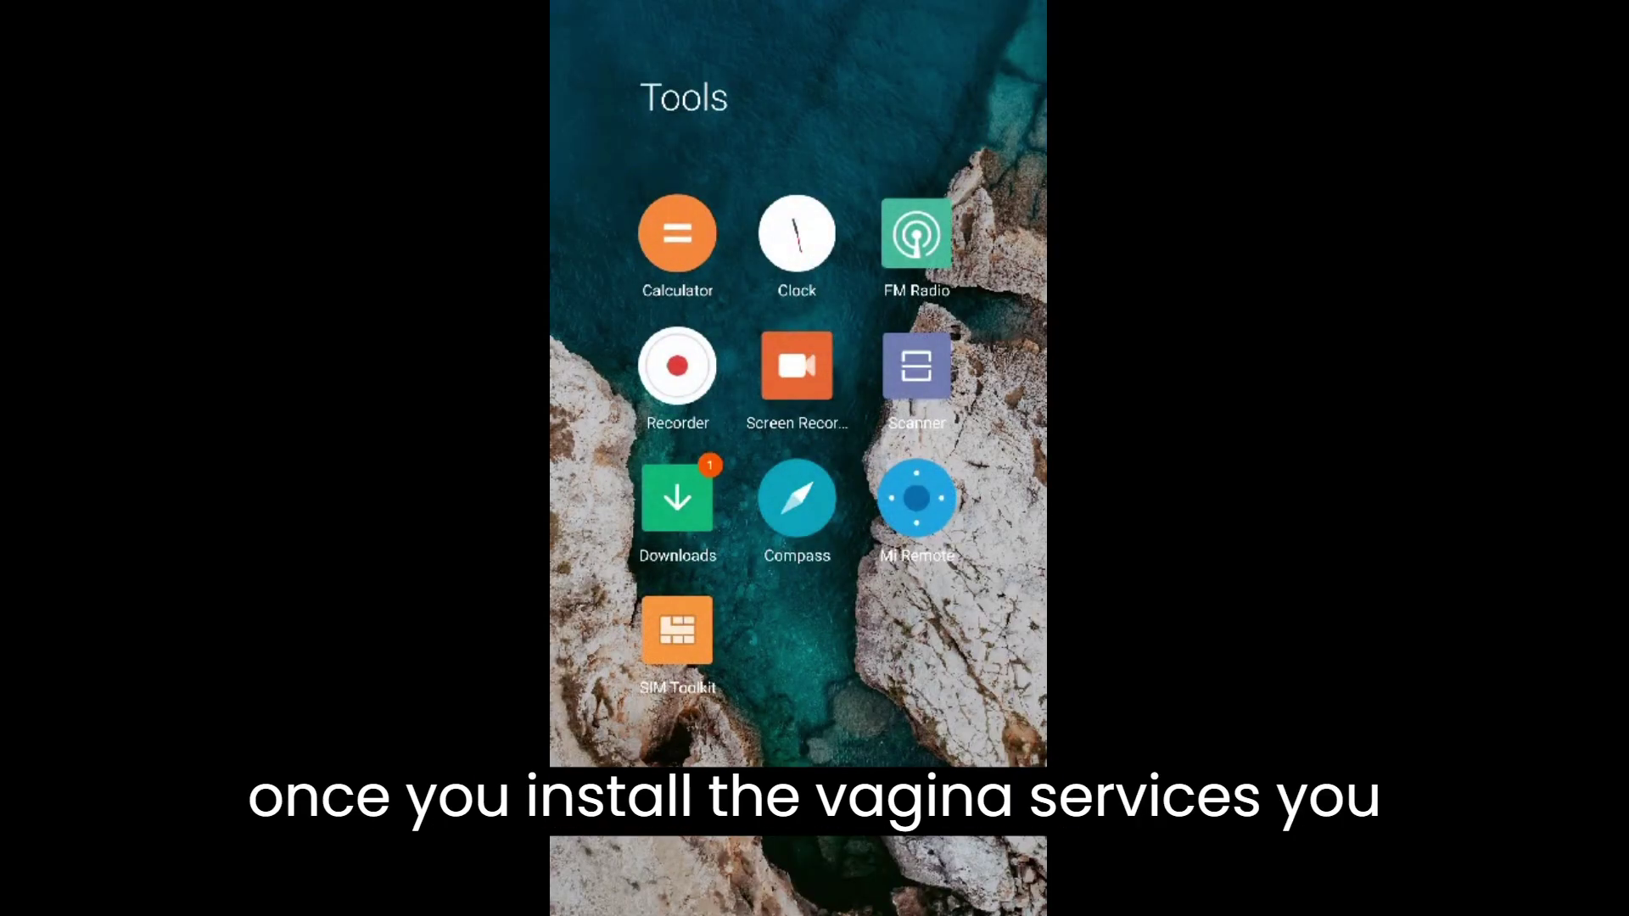
key("alt+Tab")
key("Return")
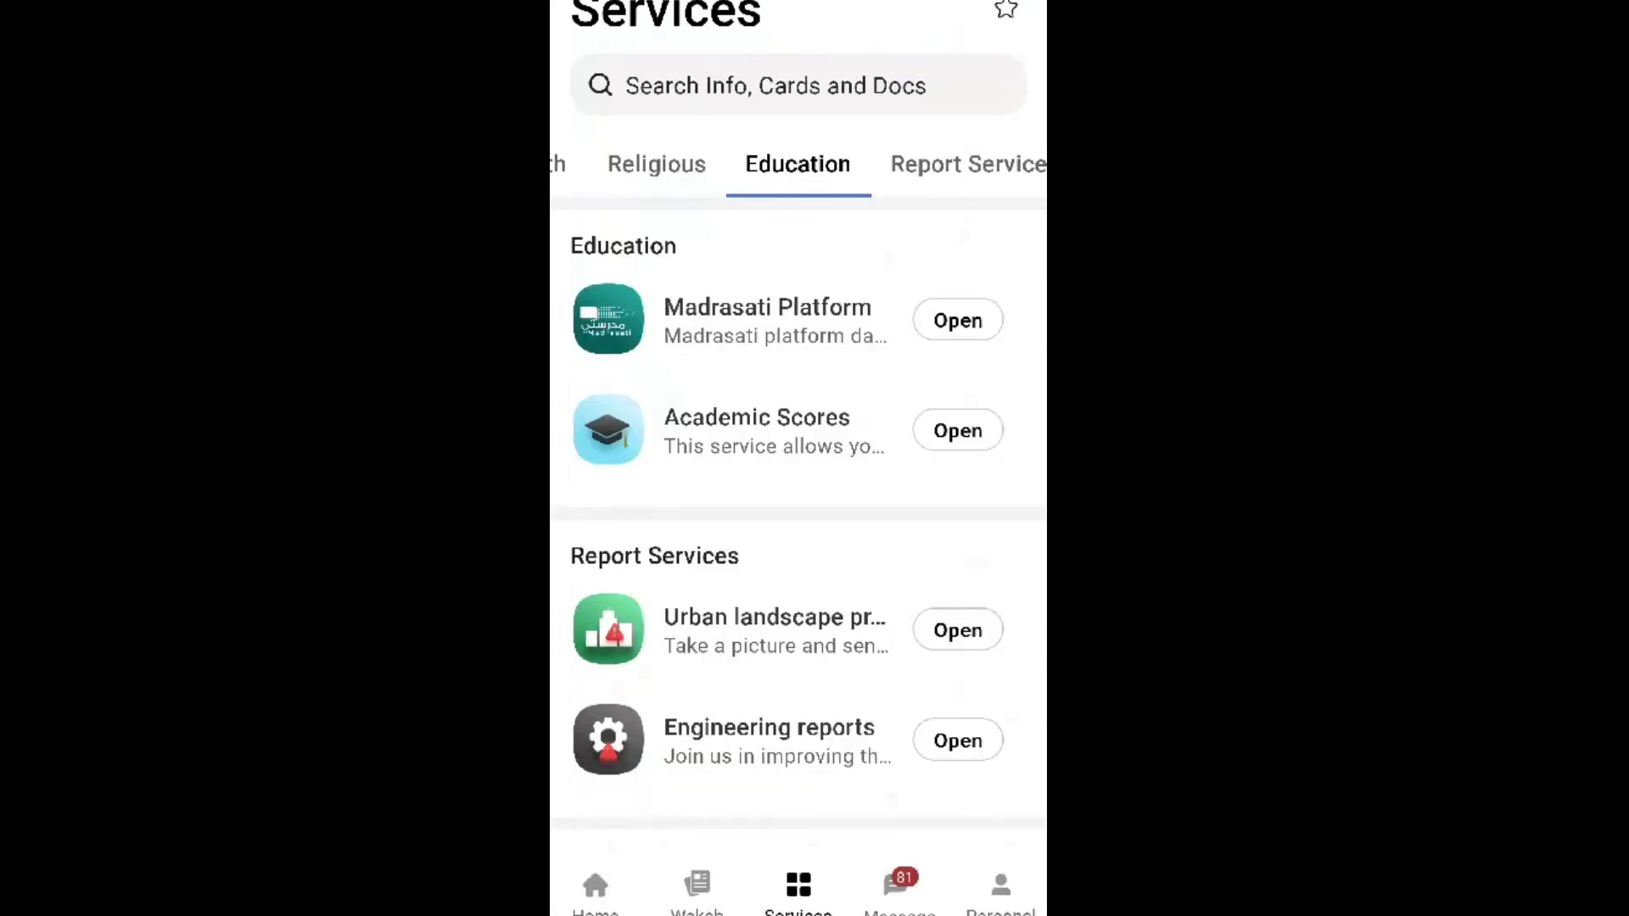
Scroll the category tabs to Education and open the Madrasati Platform service
scroll(798, 164, "left", 5)
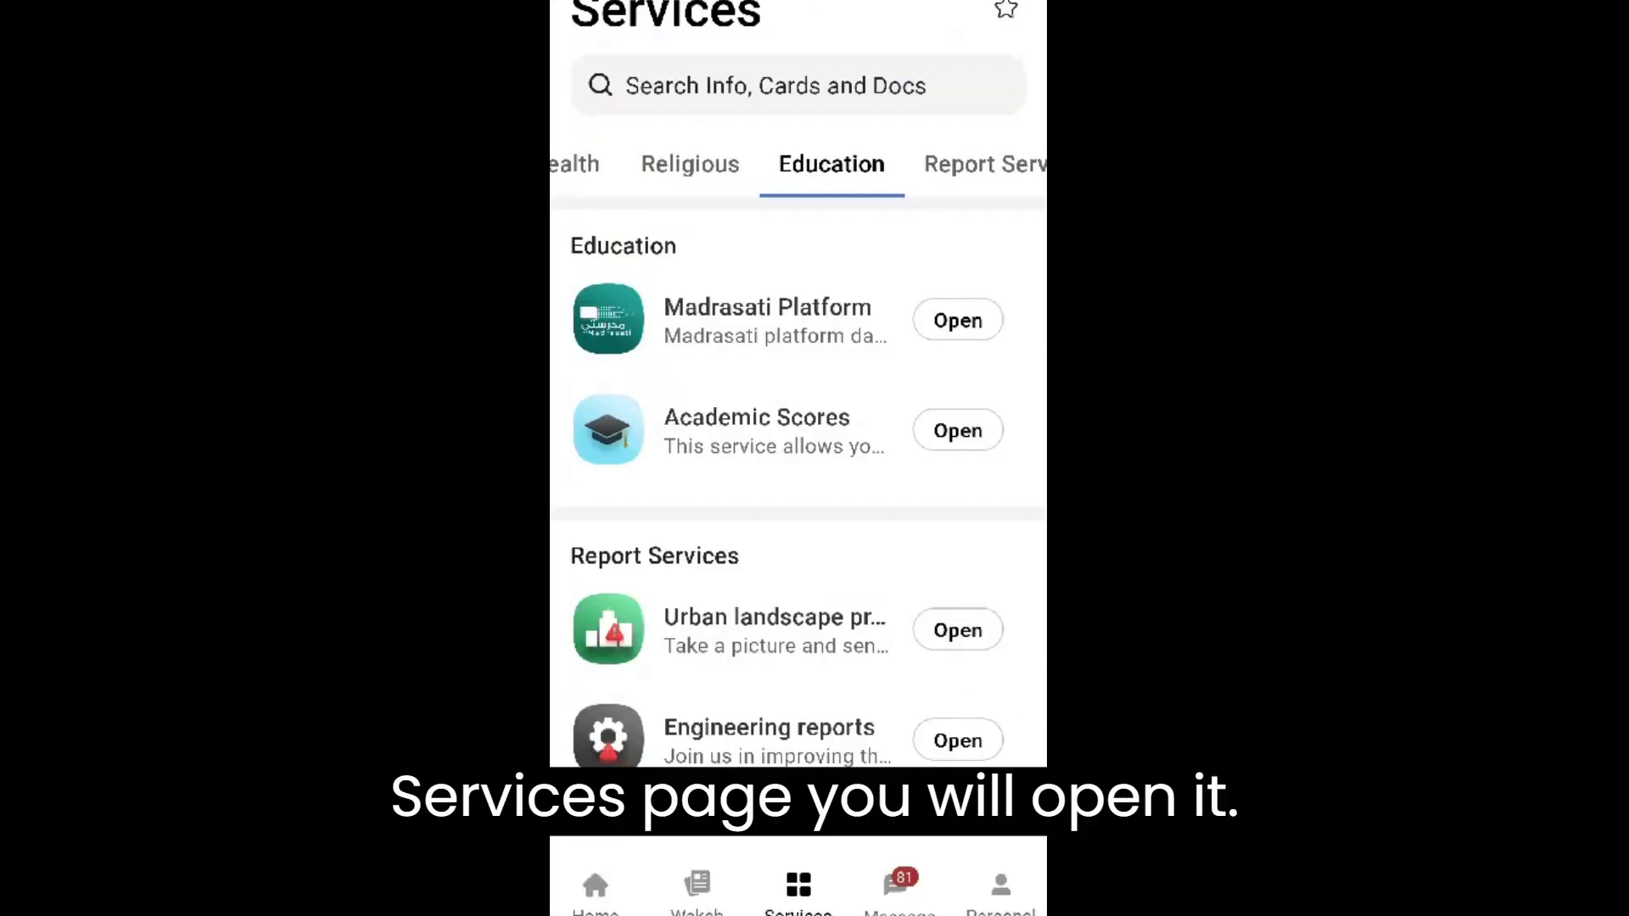
scroll(797, 163, "right", 4)
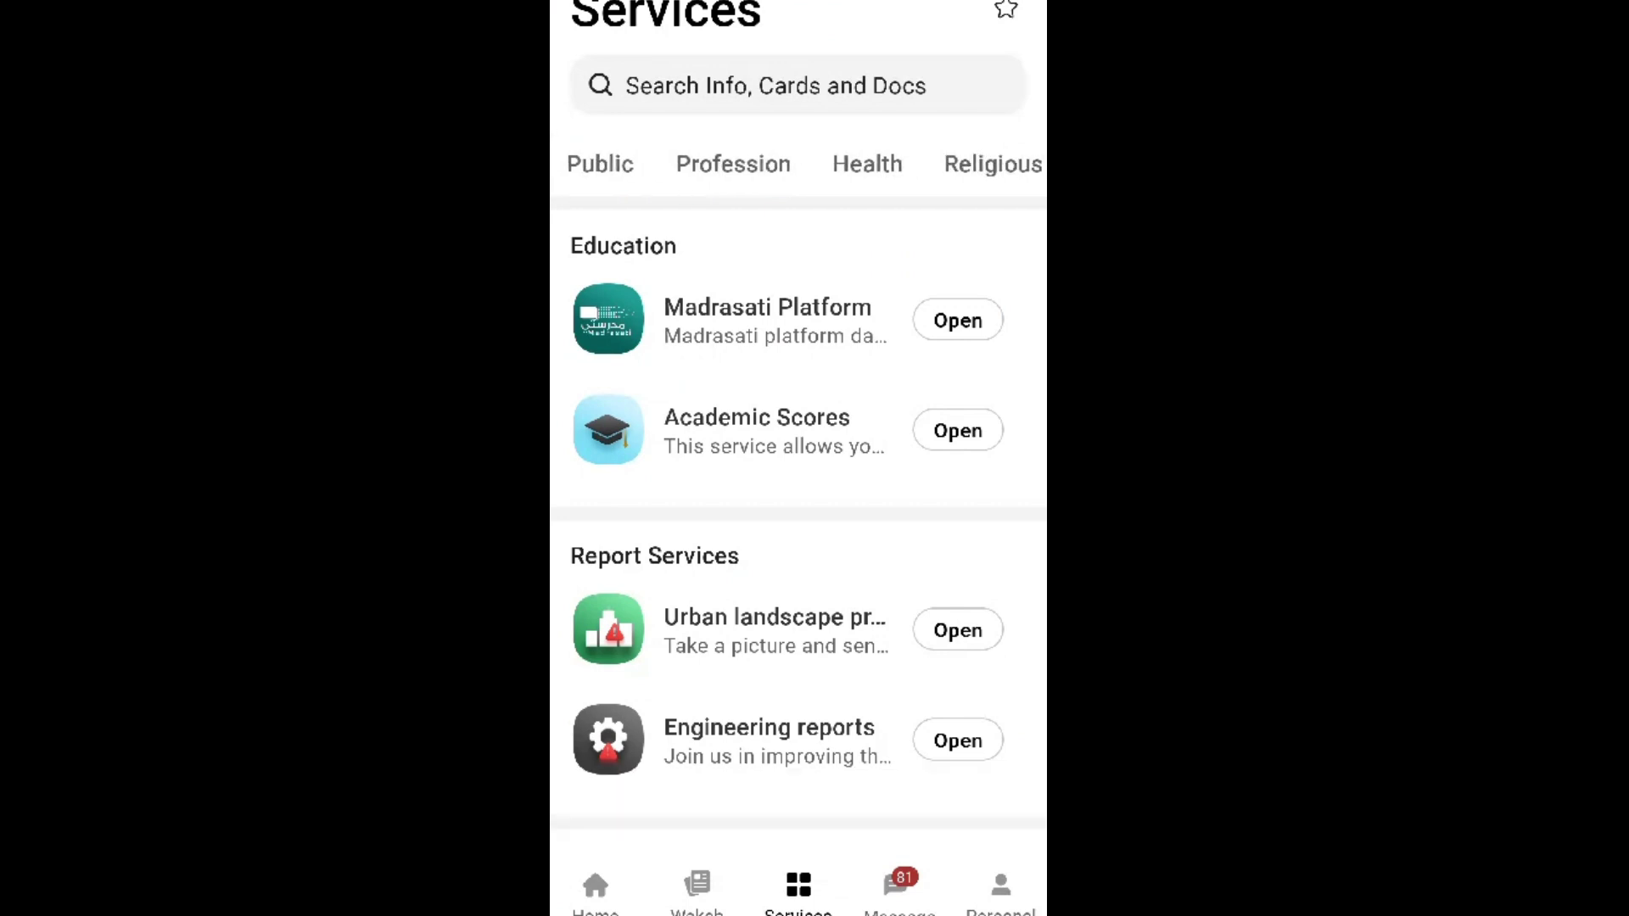
scroll(798, 164, "right", 2)
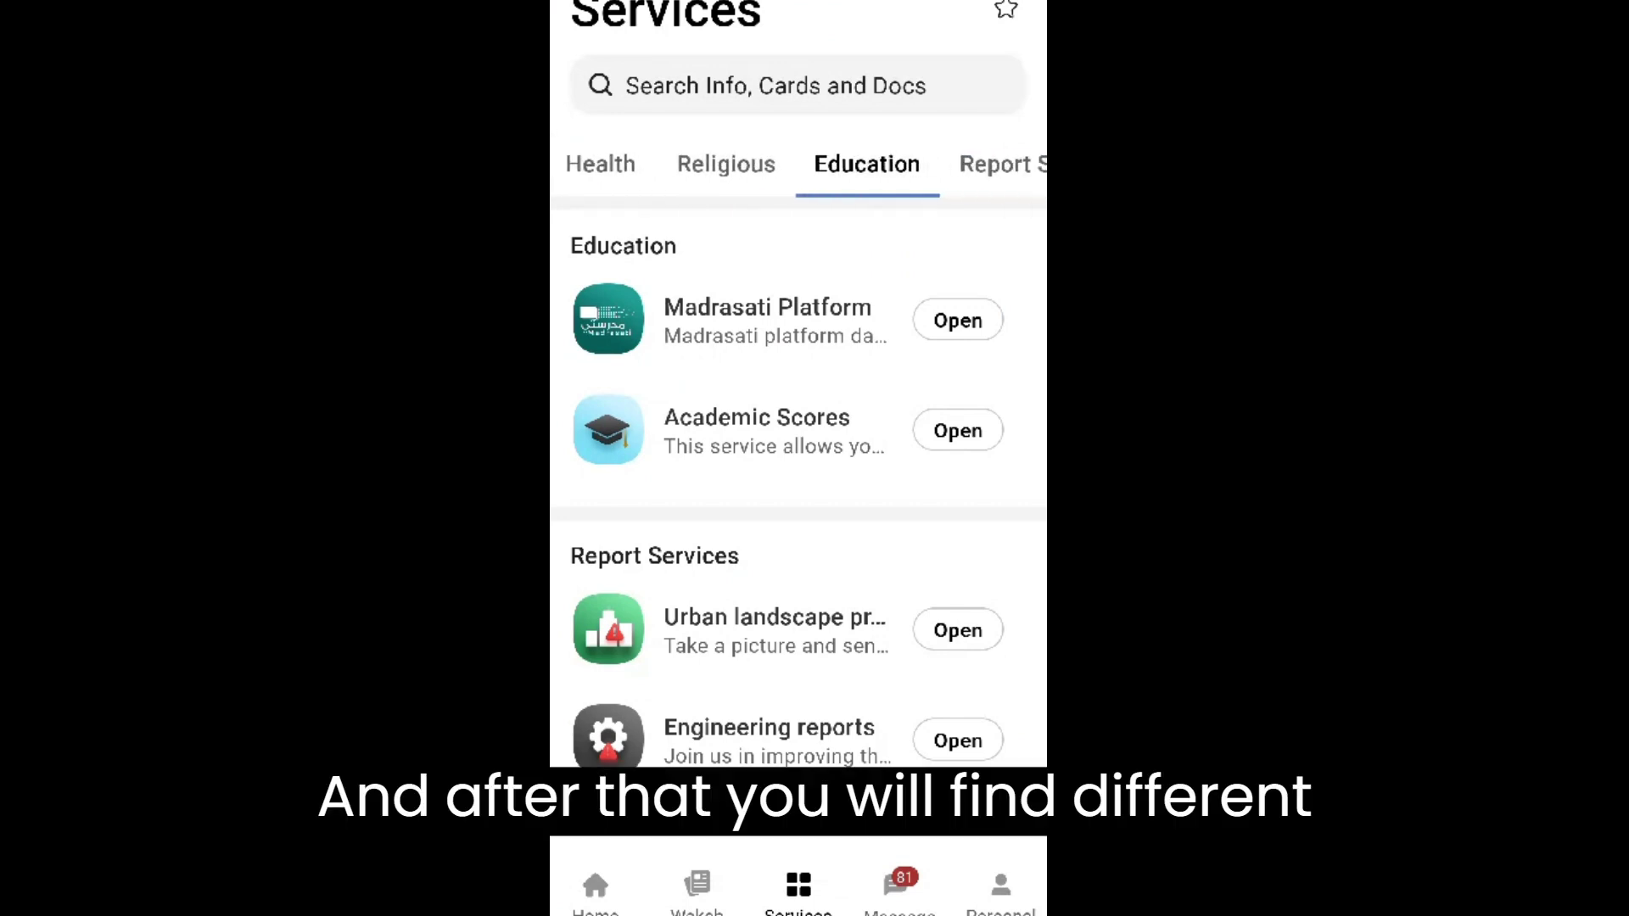
scroll(798, 163, "left", 3)
scroll(798, 164, "right", 3)
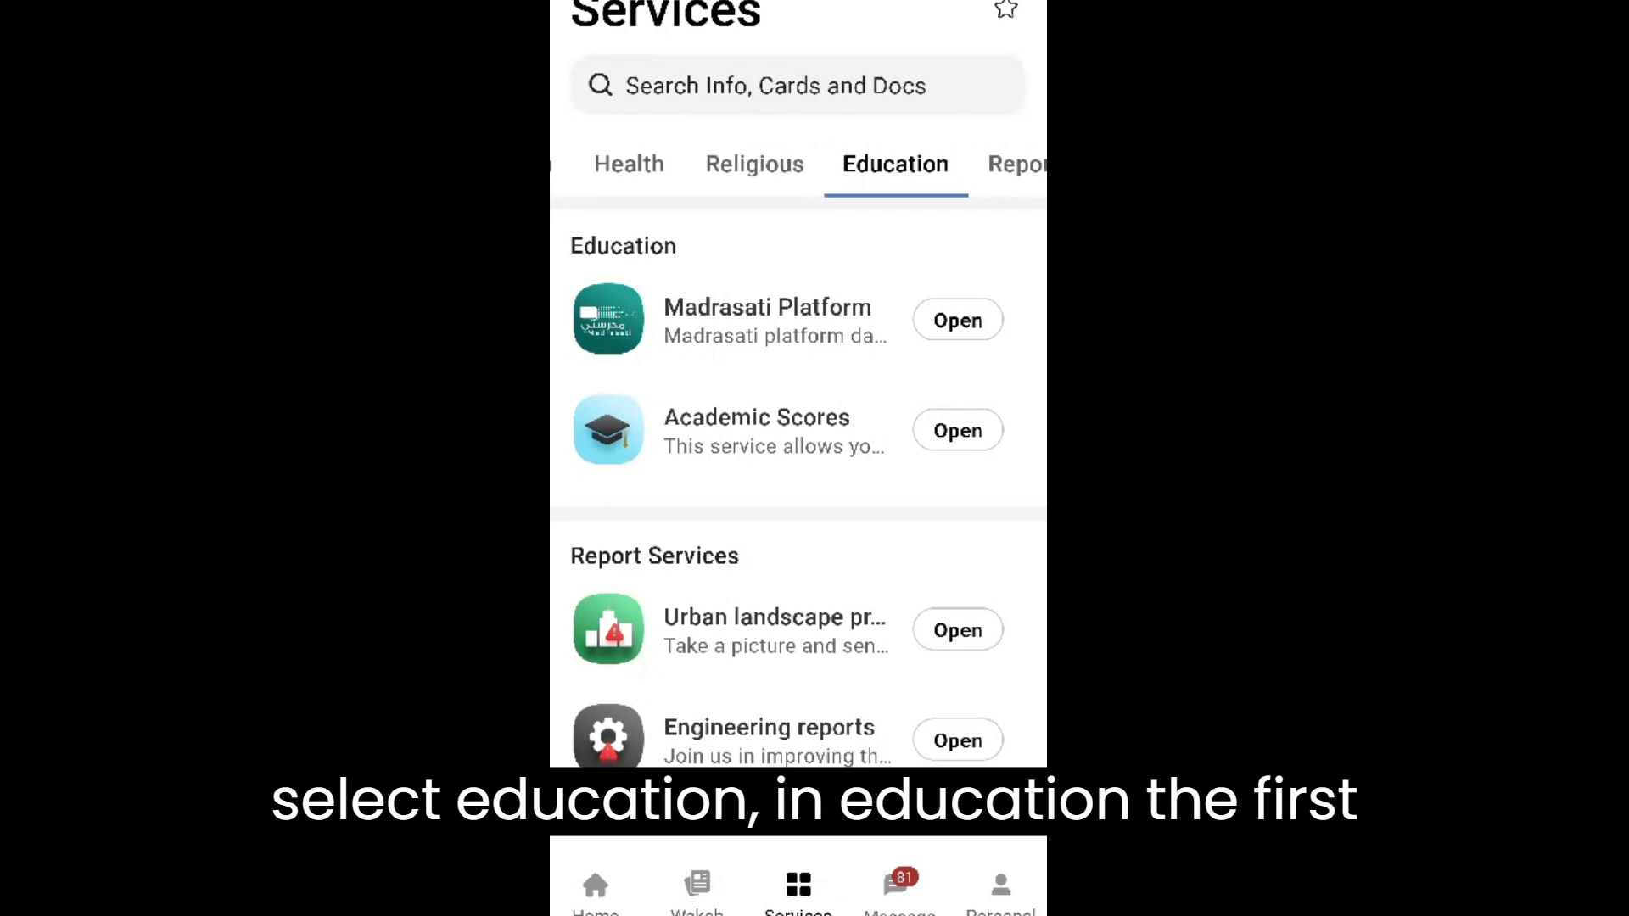
left_click(958, 320)
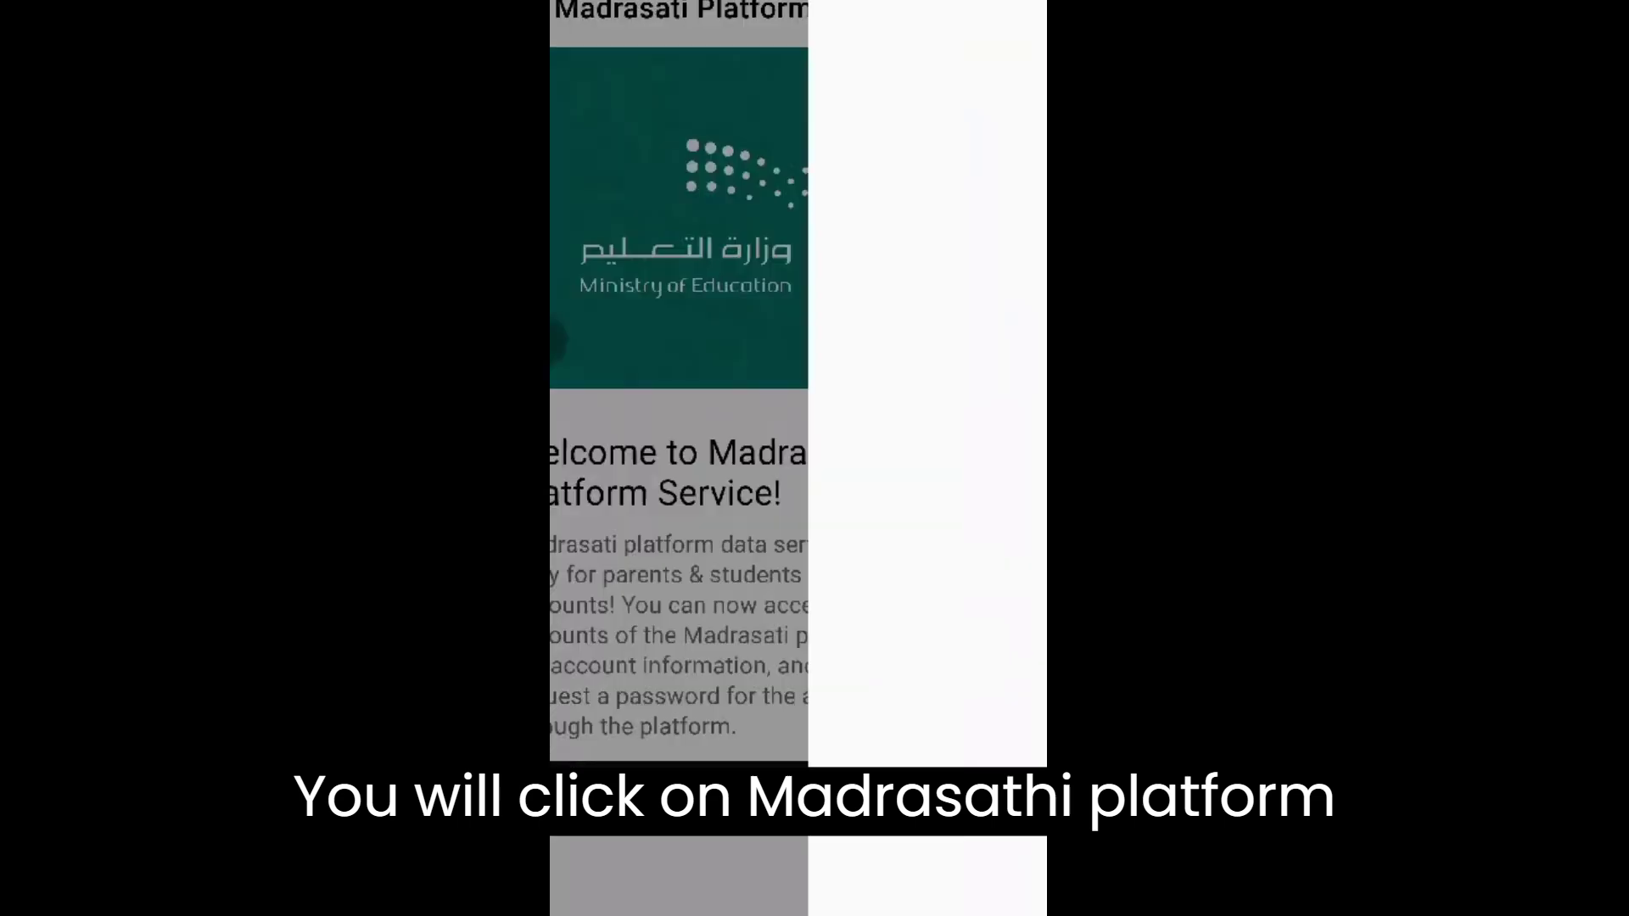
Select the student's account and send its Madrasati password by SMS to the registered mobile
left_click(616, 572)
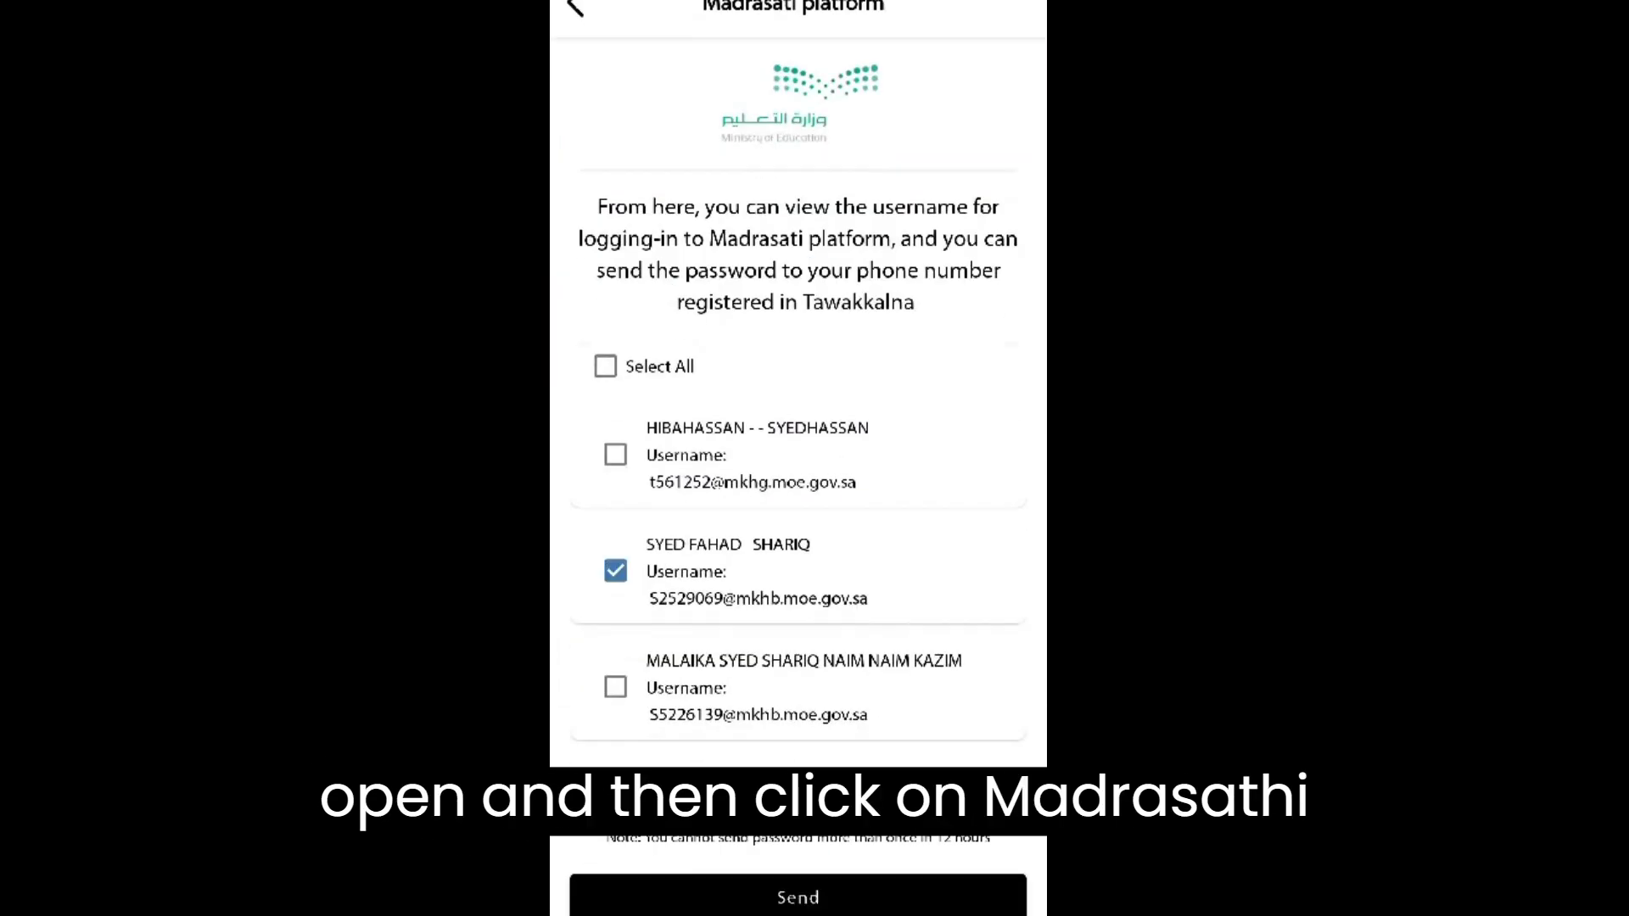
left_click(797, 897)
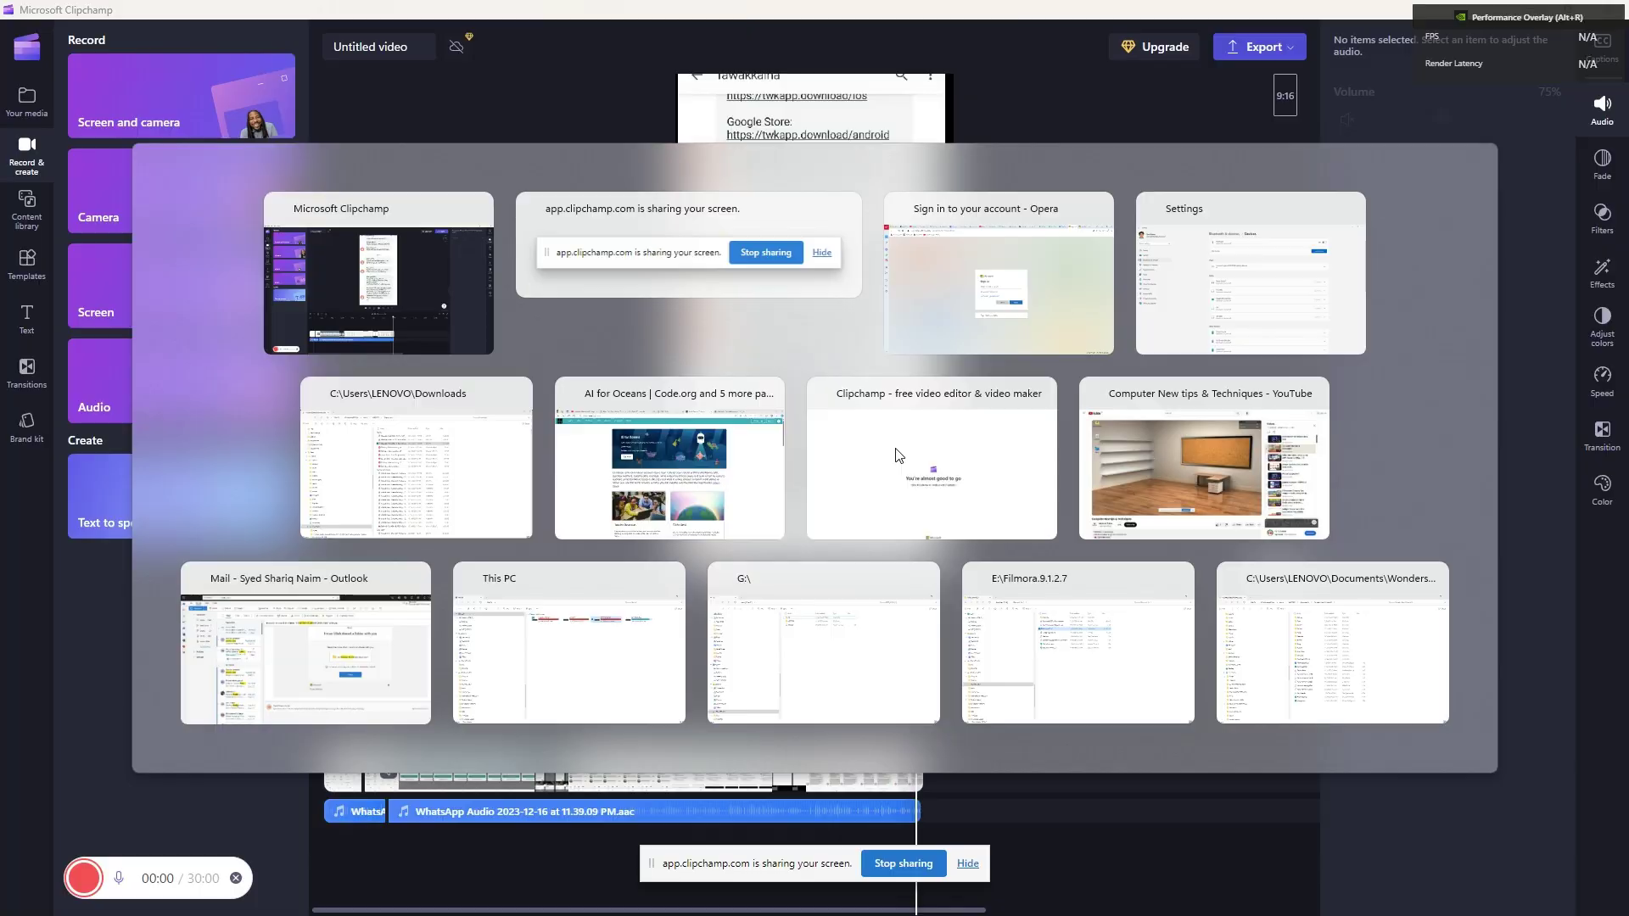
In Opera, load the code.org homepage
left_click(999, 288)
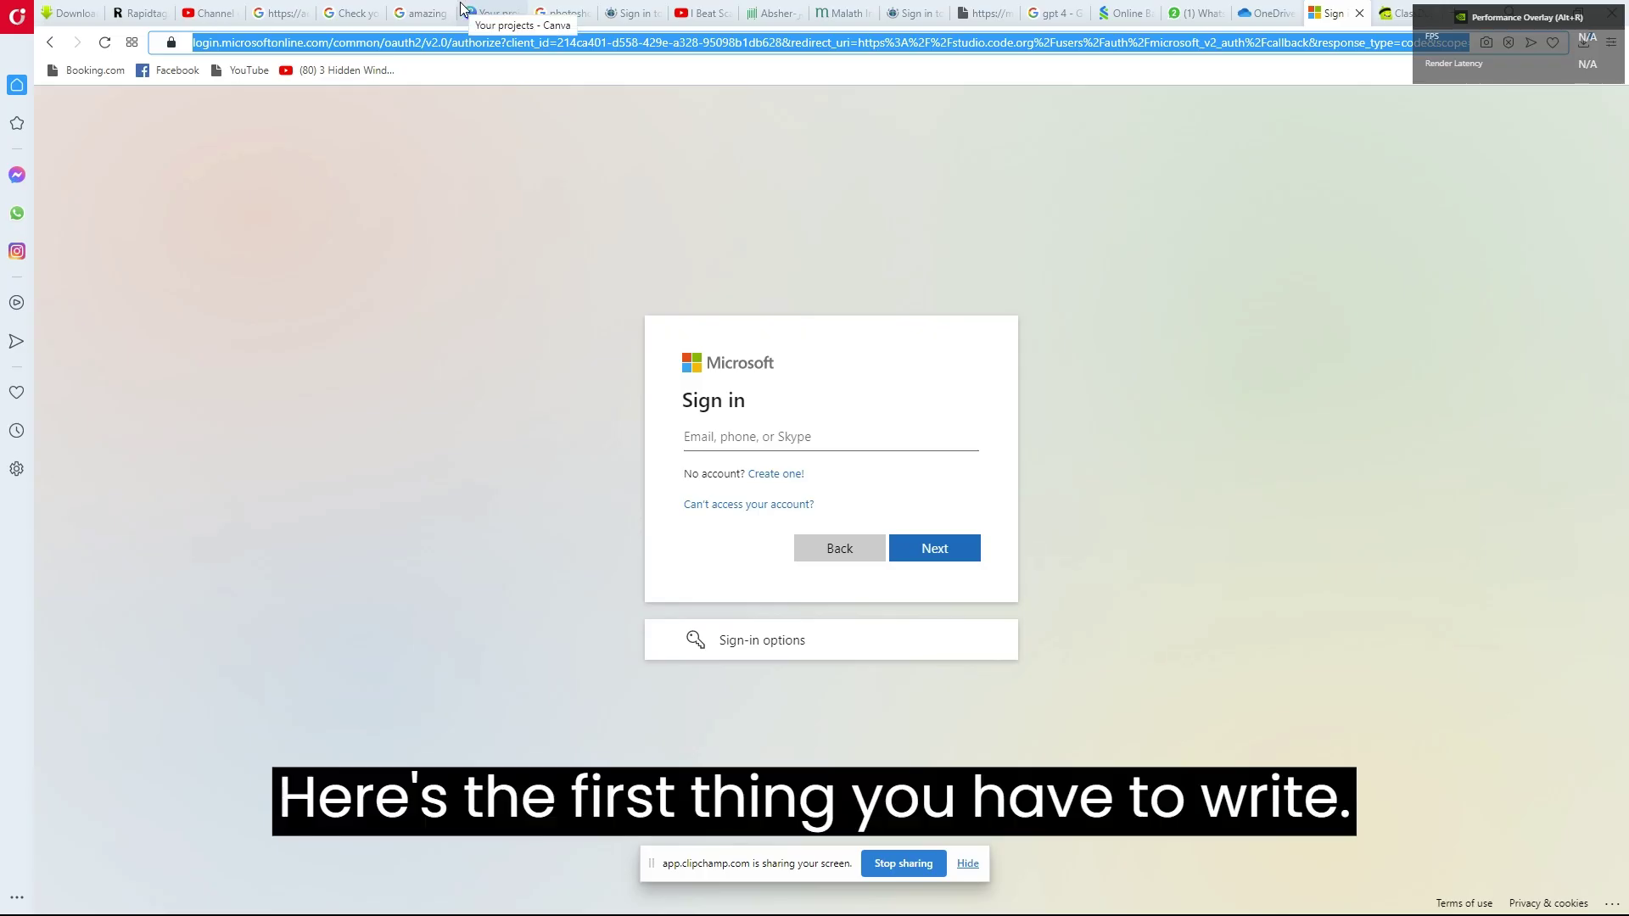
type("code.oprg")
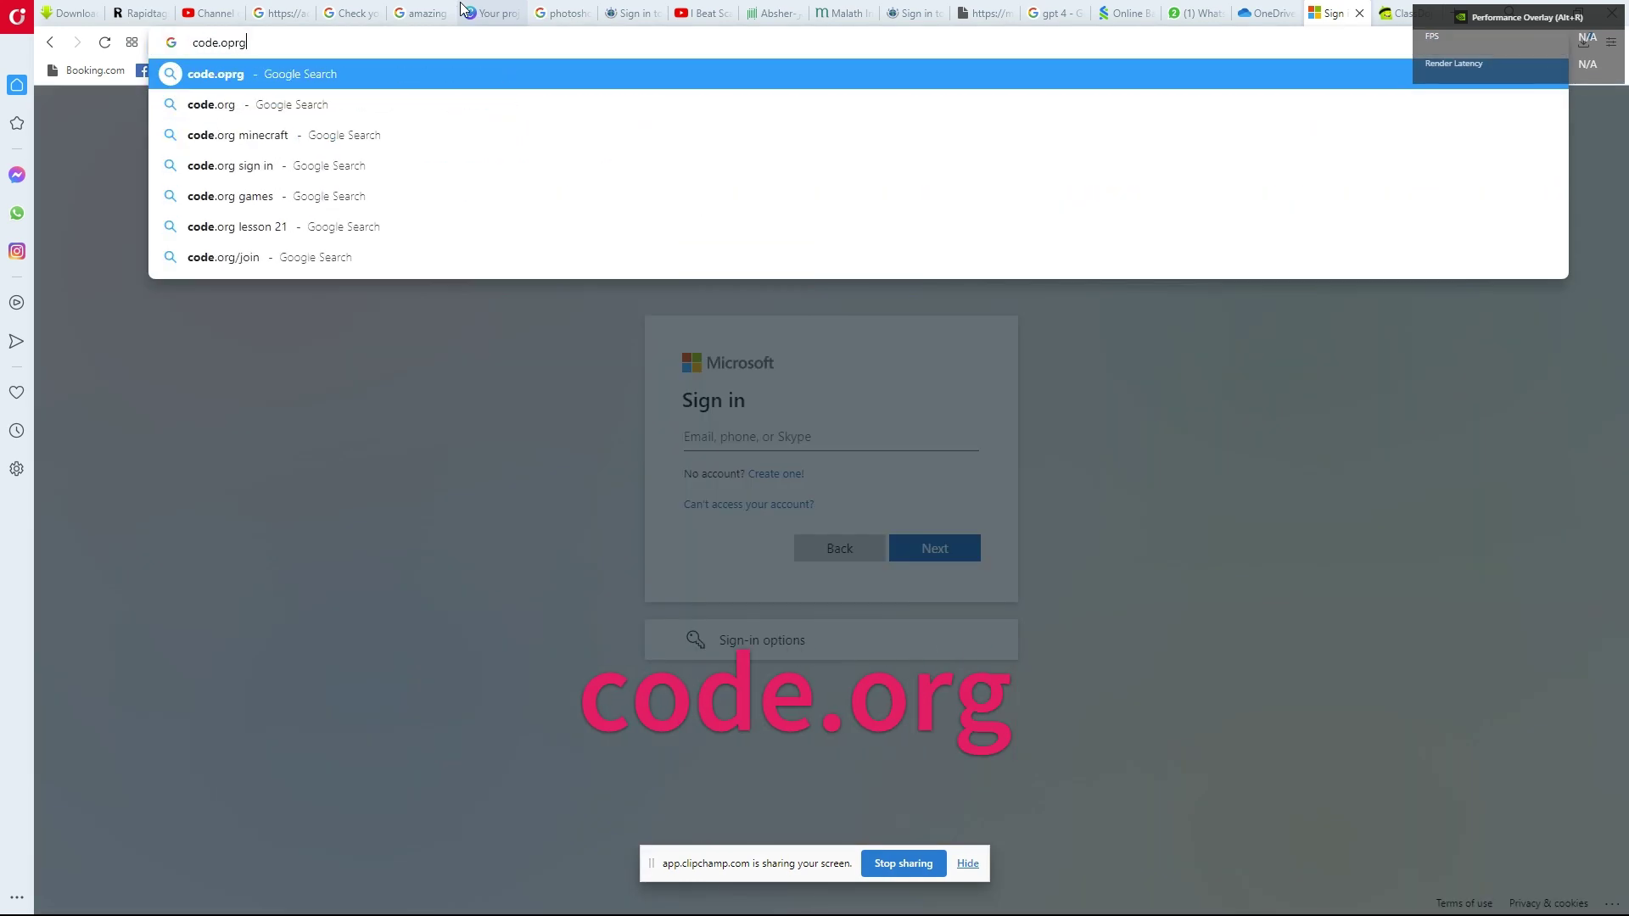
key("BackSpace")
type("rg")
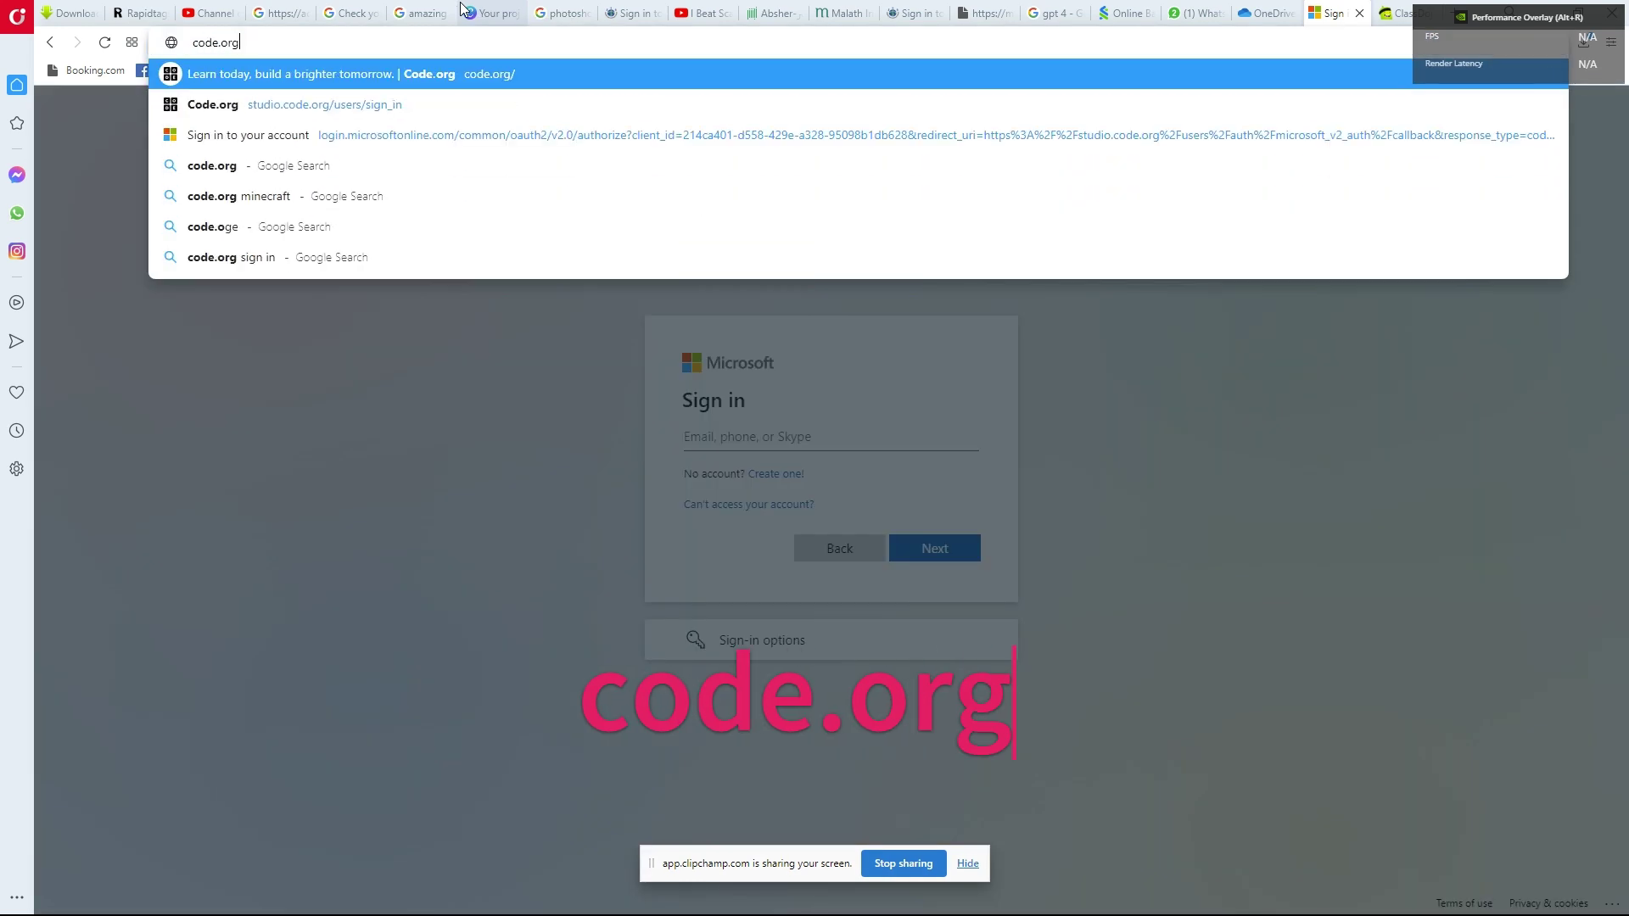
key("Return")
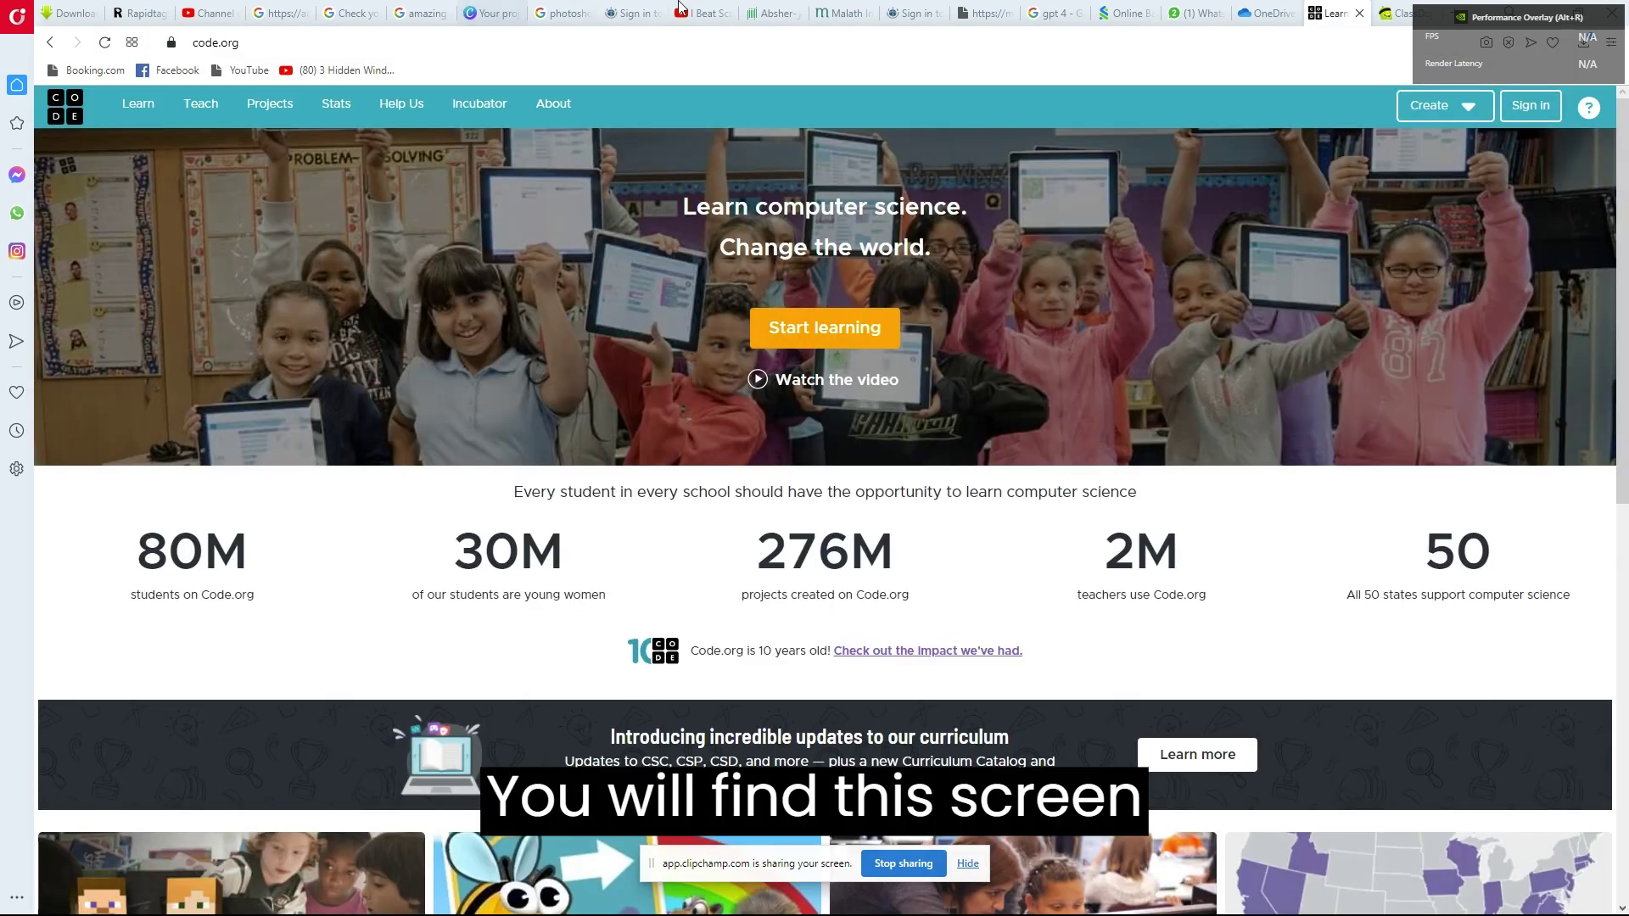
Go to the Code.org sign-in page and choose Continue with Microsoft
left_click(1536, 114)
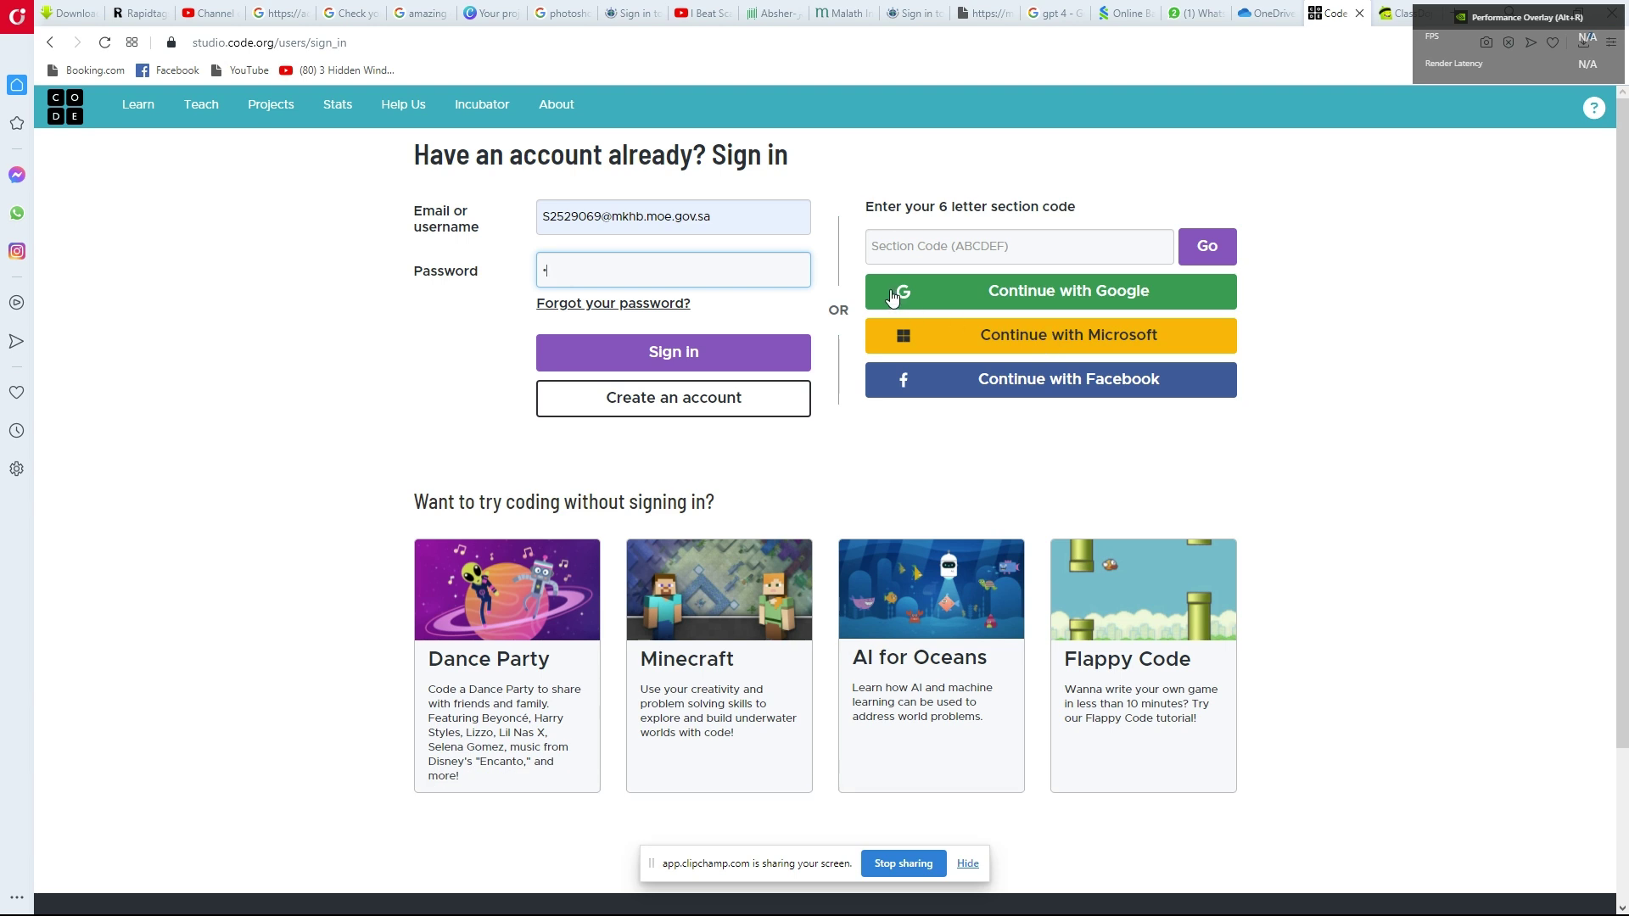
triple_click(725, 216)
key("ctrl+c")
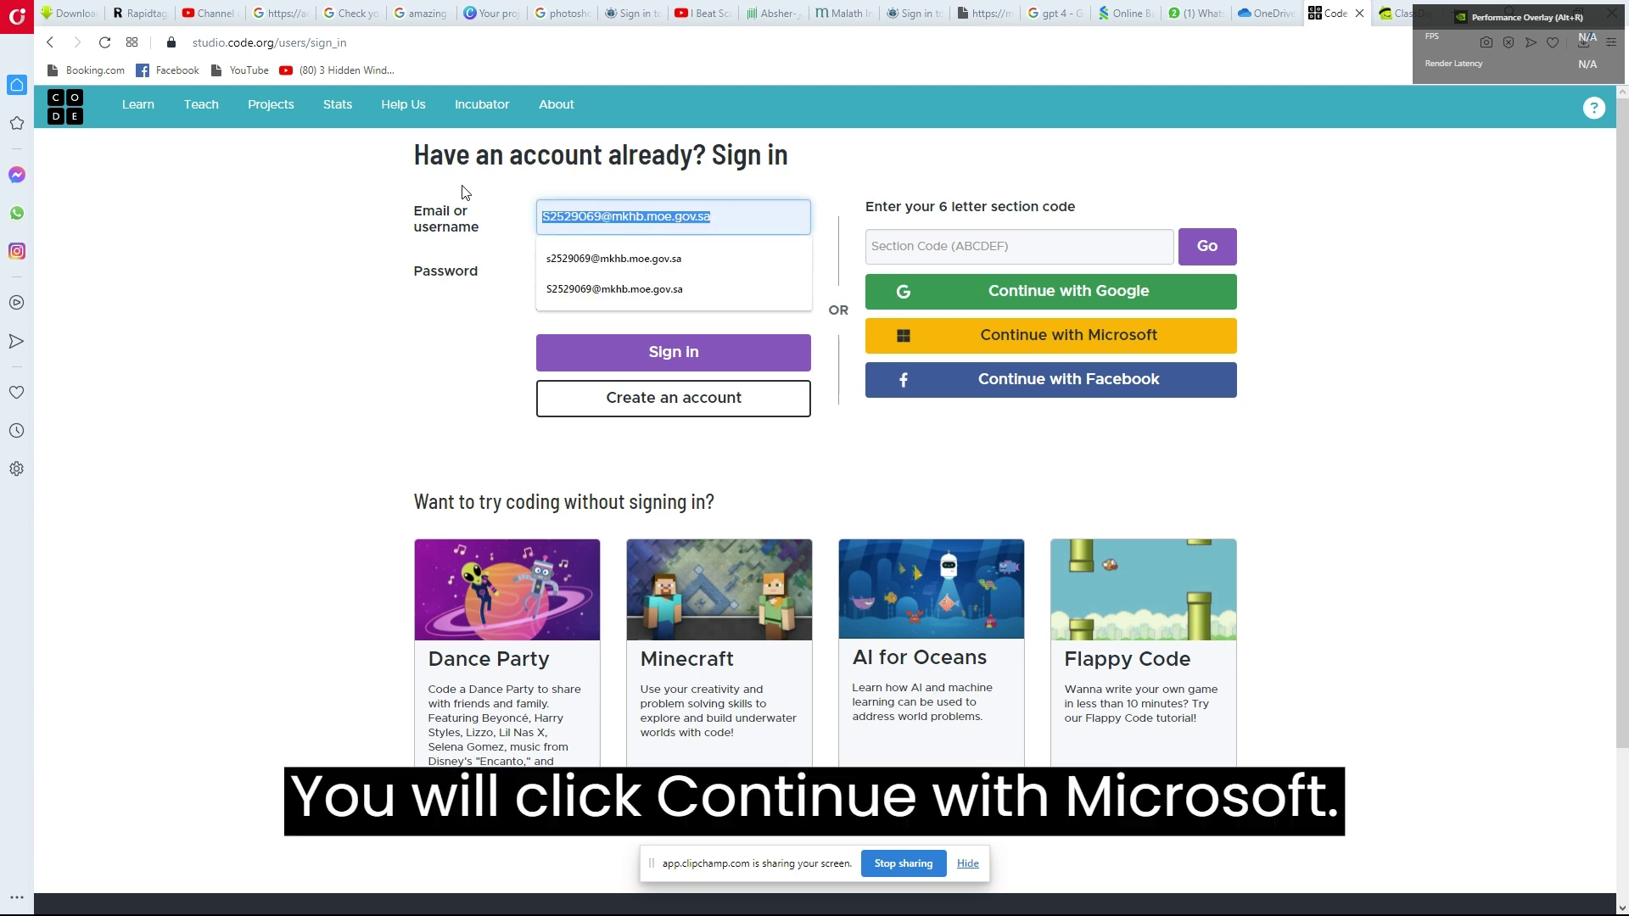
left_click(1052, 335)
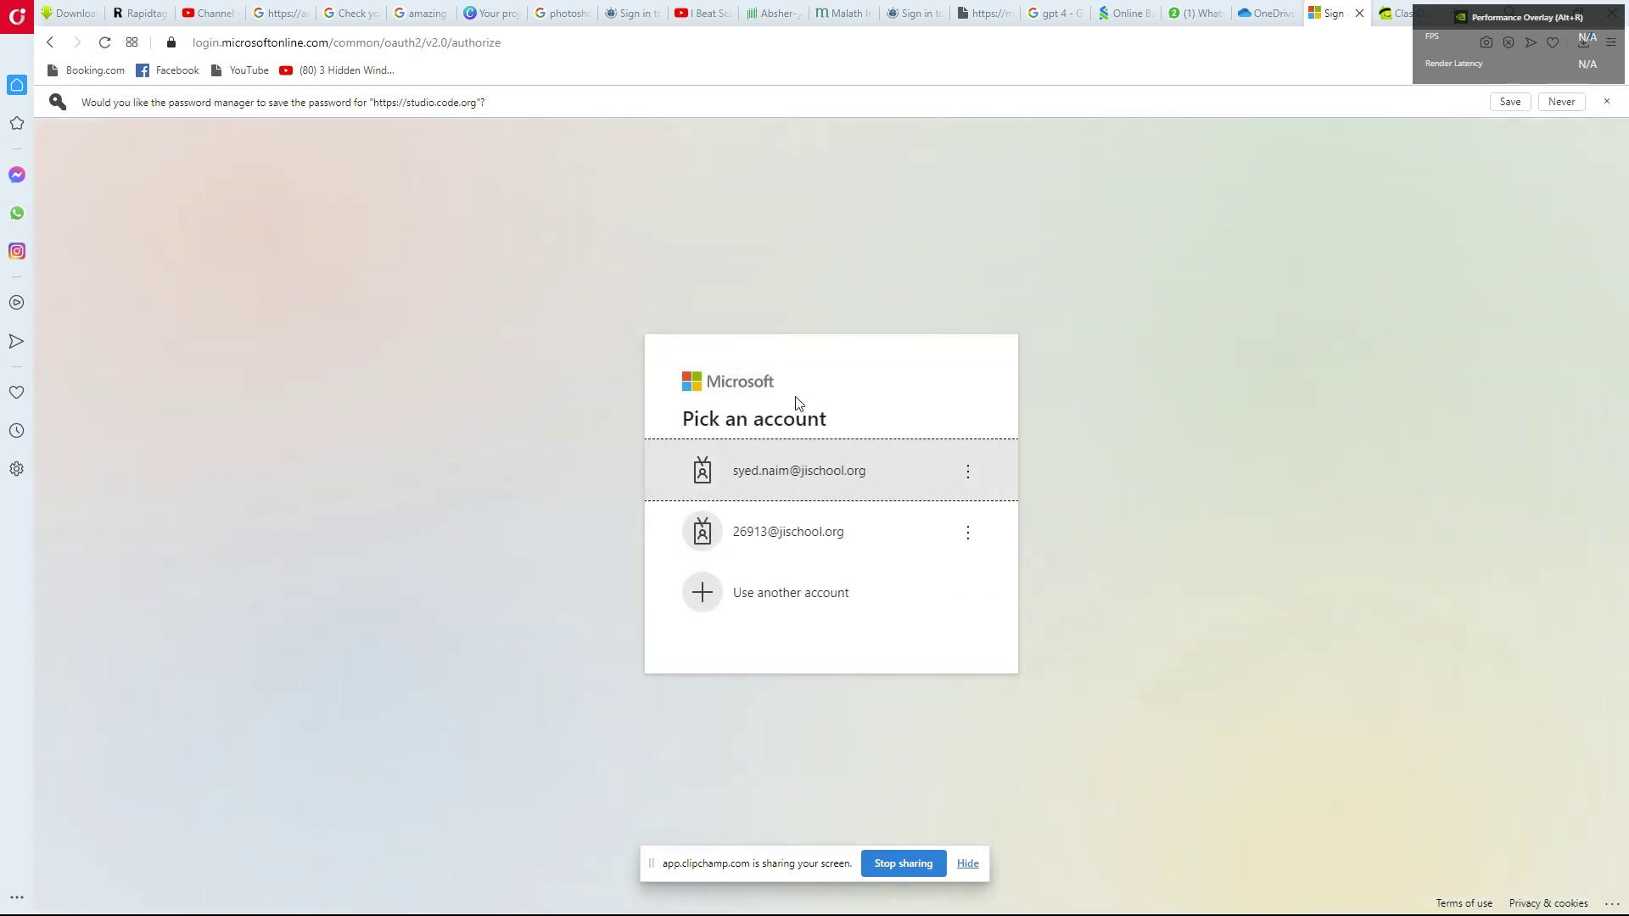
Use another Microsoft account, paste the student's school e-mail, and submit the account password
left_click(806, 592)
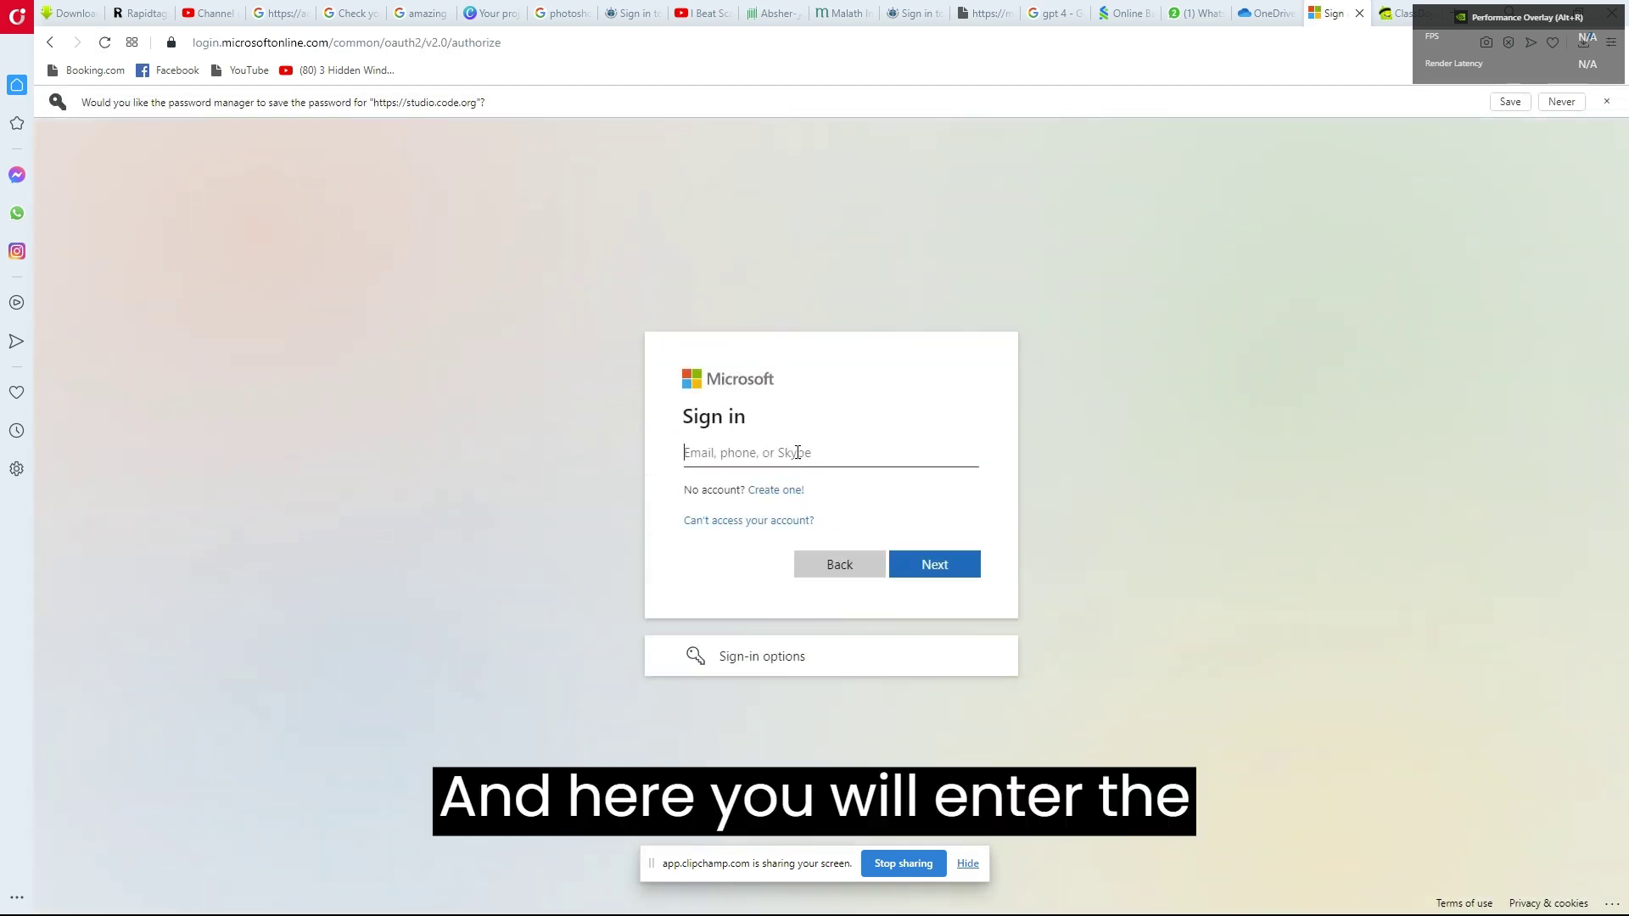
key("ctrl+v")
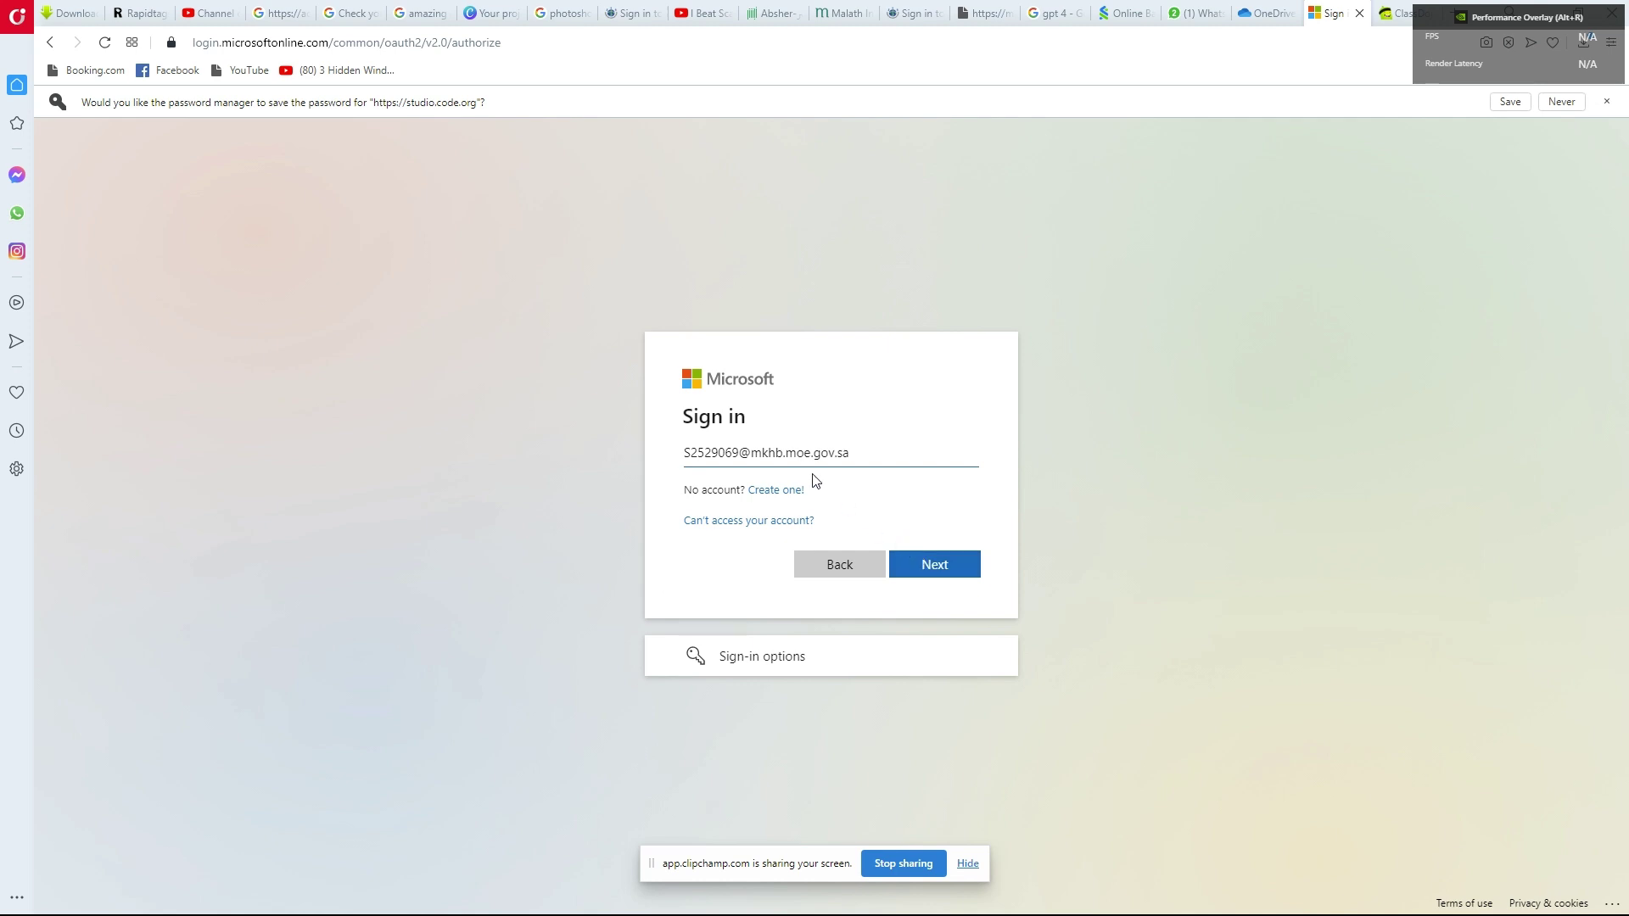
left_click(914, 562)
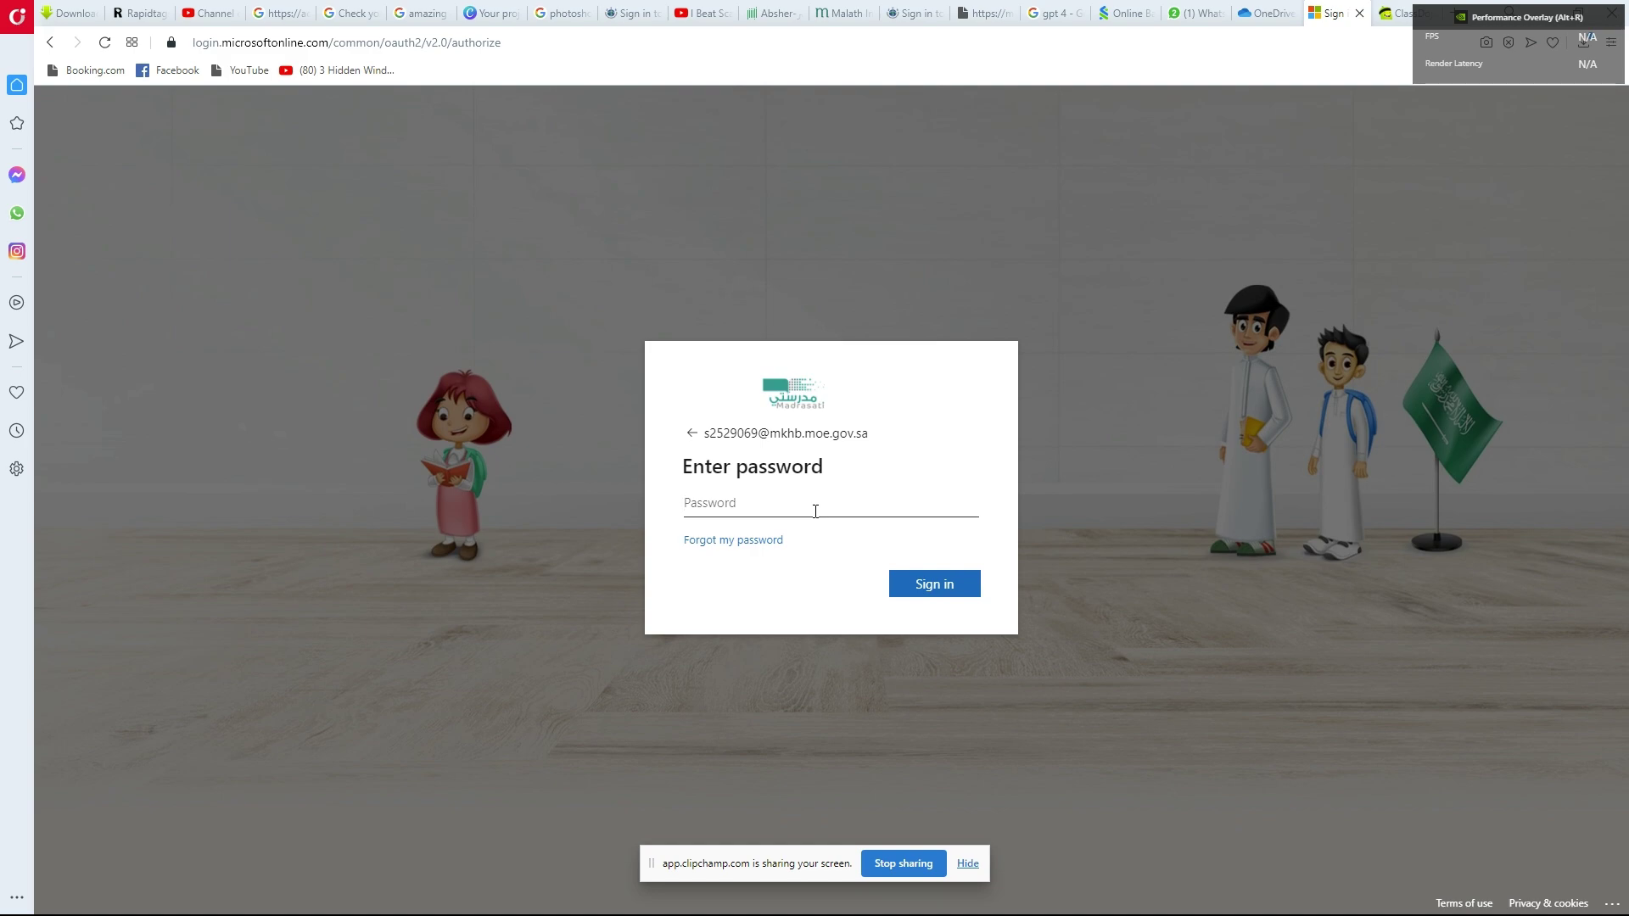
key("alt+Tab")
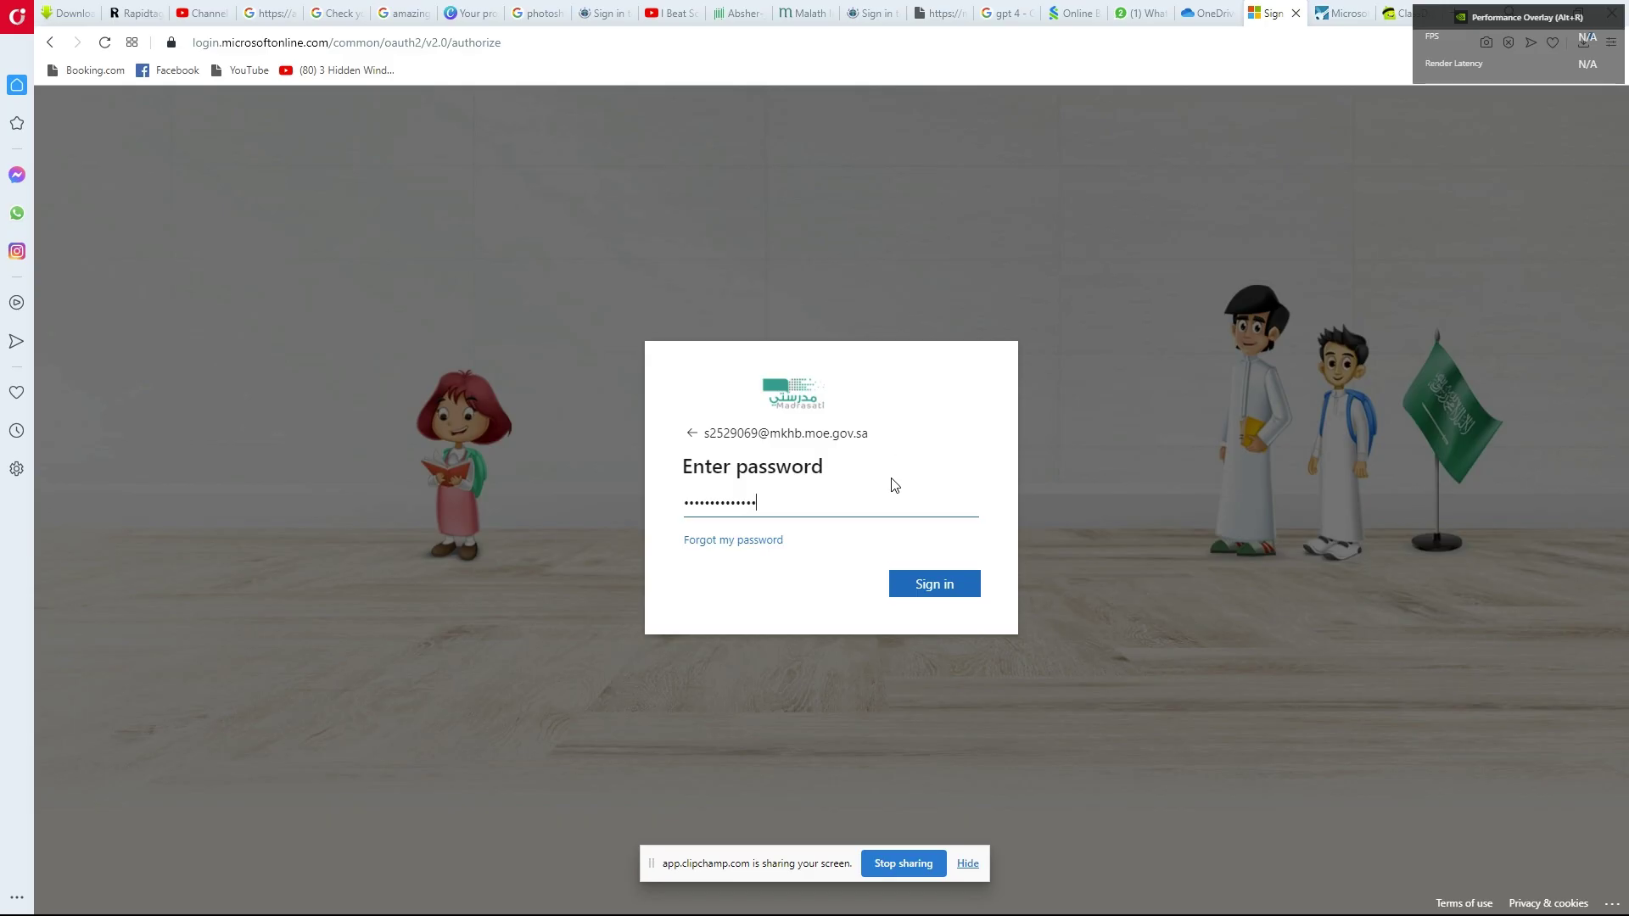
left_click(934, 587)
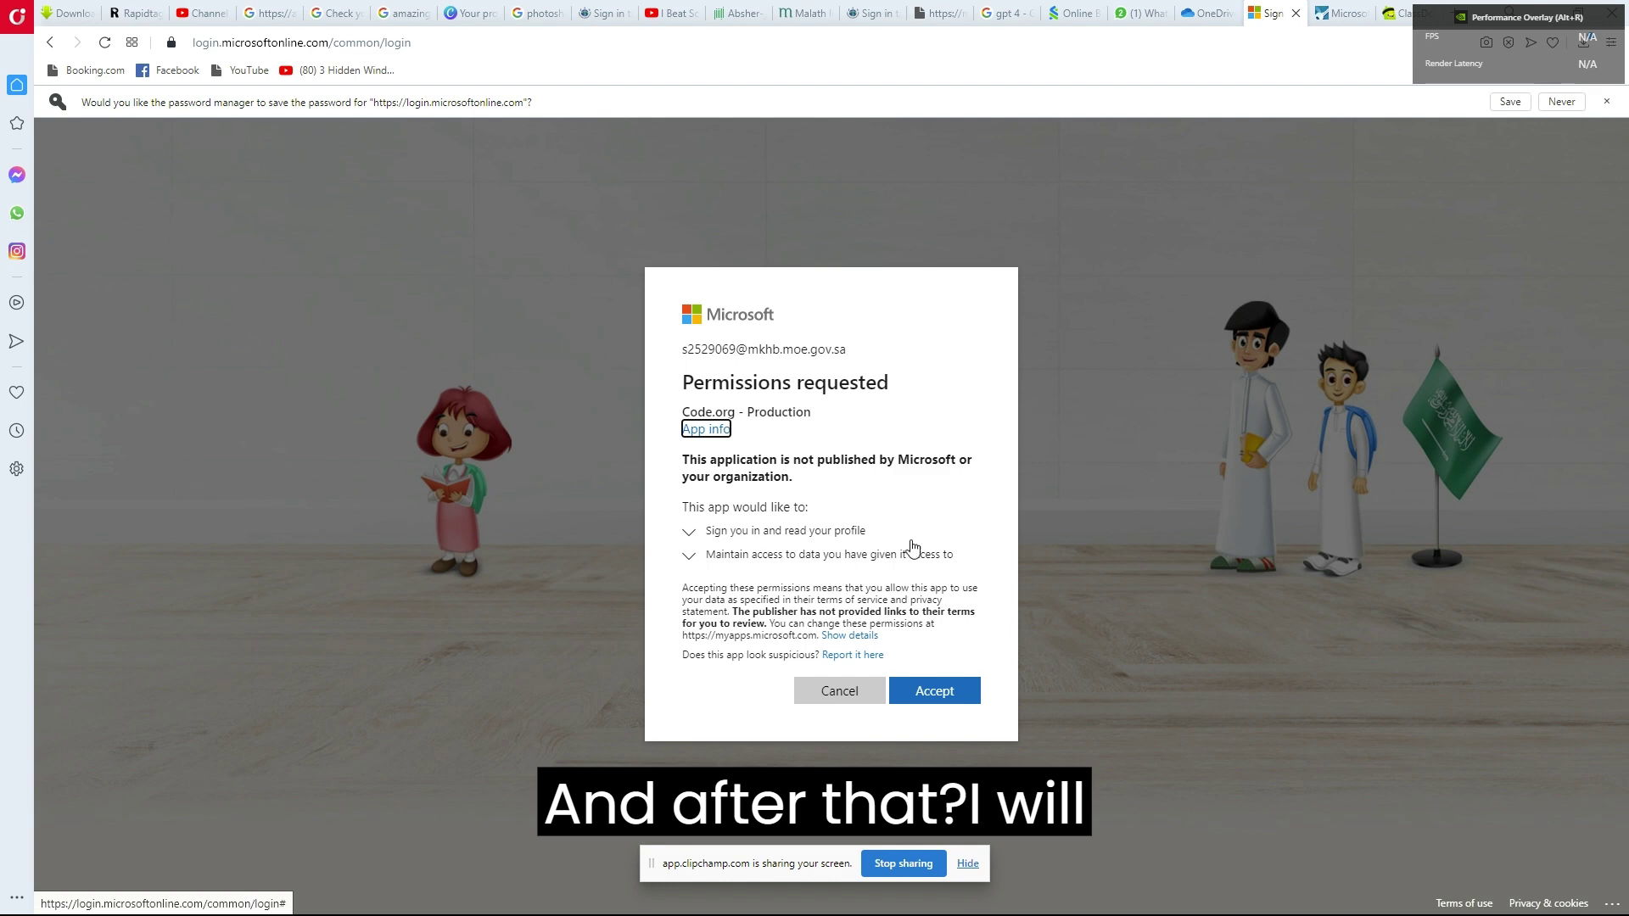
Grant Code.org the permissions, choose the existing account, and fill in the saved school e-mail
left_click(930, 694)
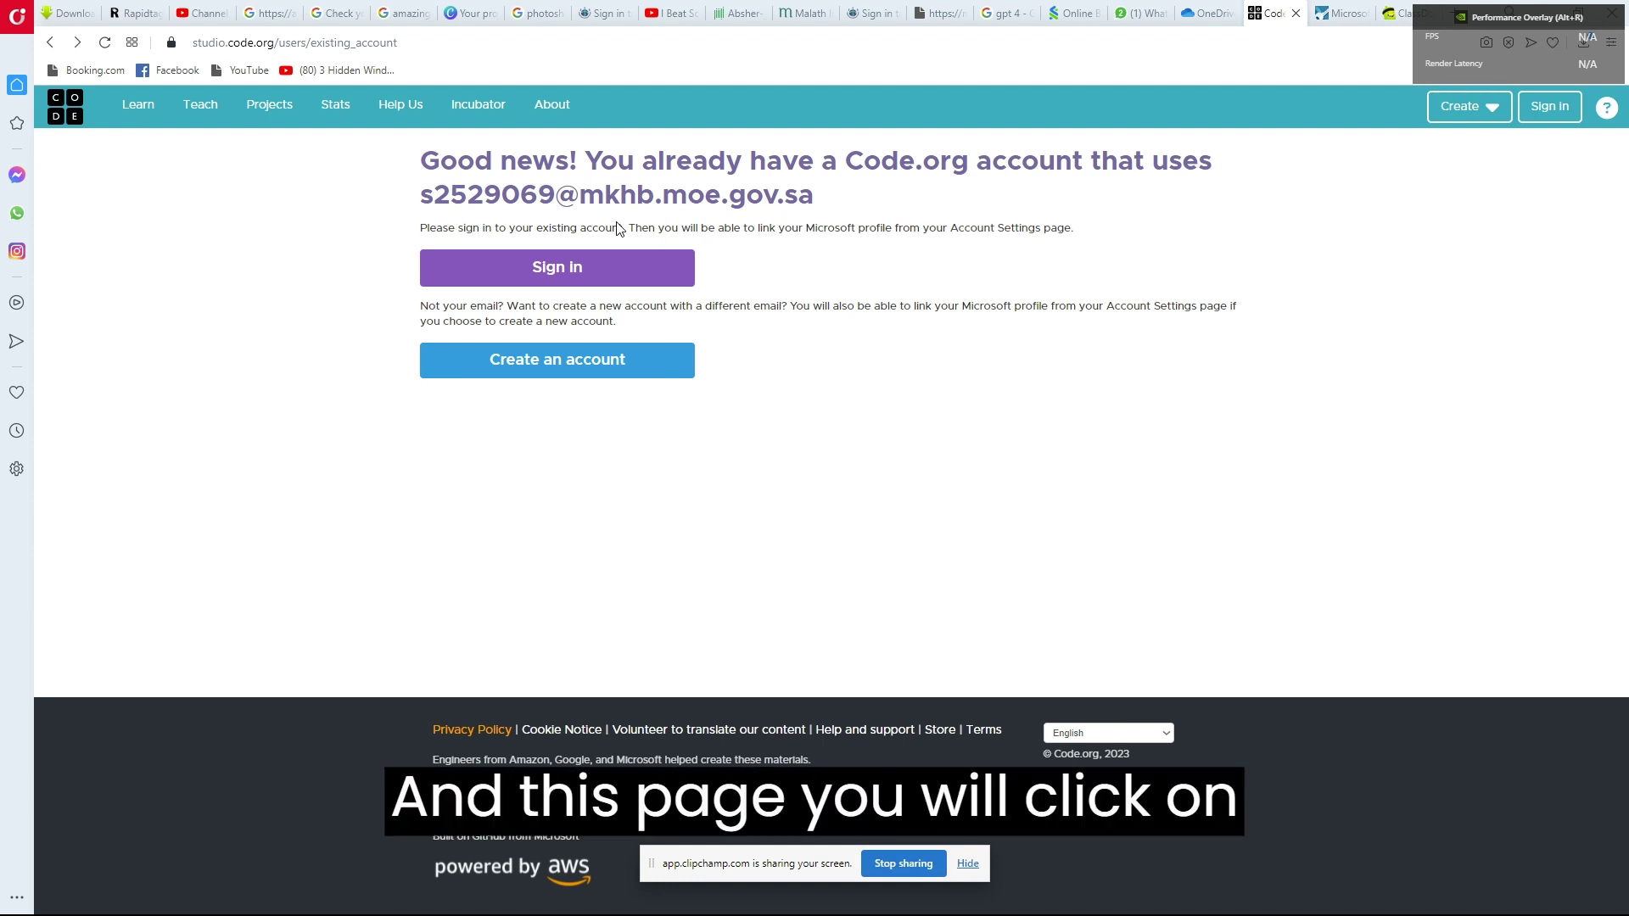
left_click(607, 282)
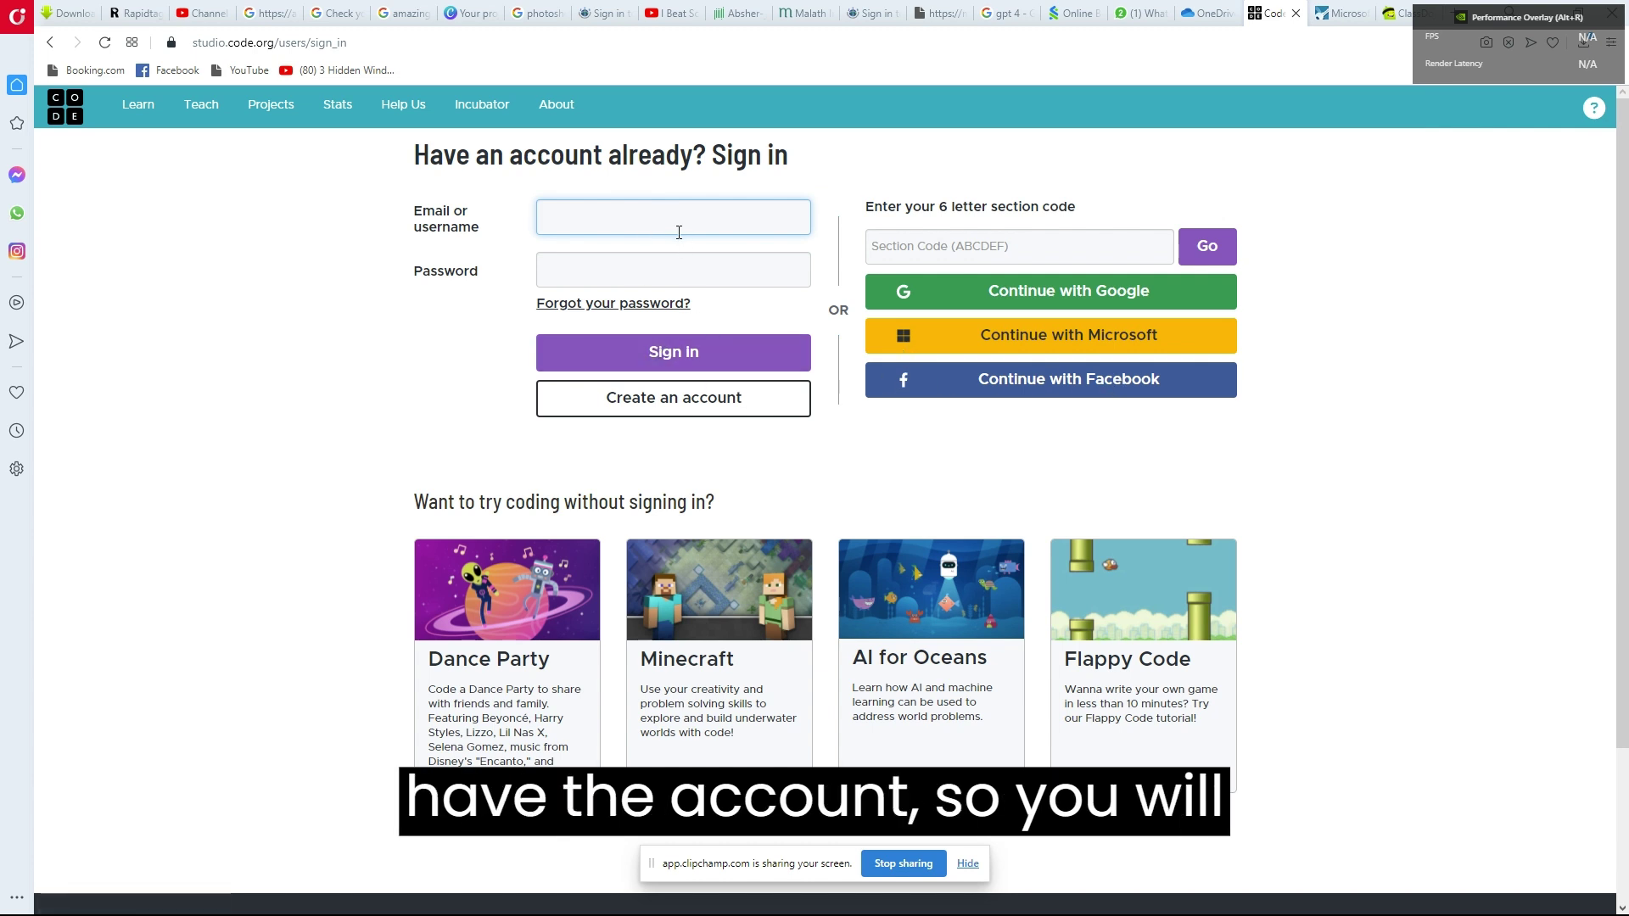
left_click(678, 232)
left_click(635, 319)
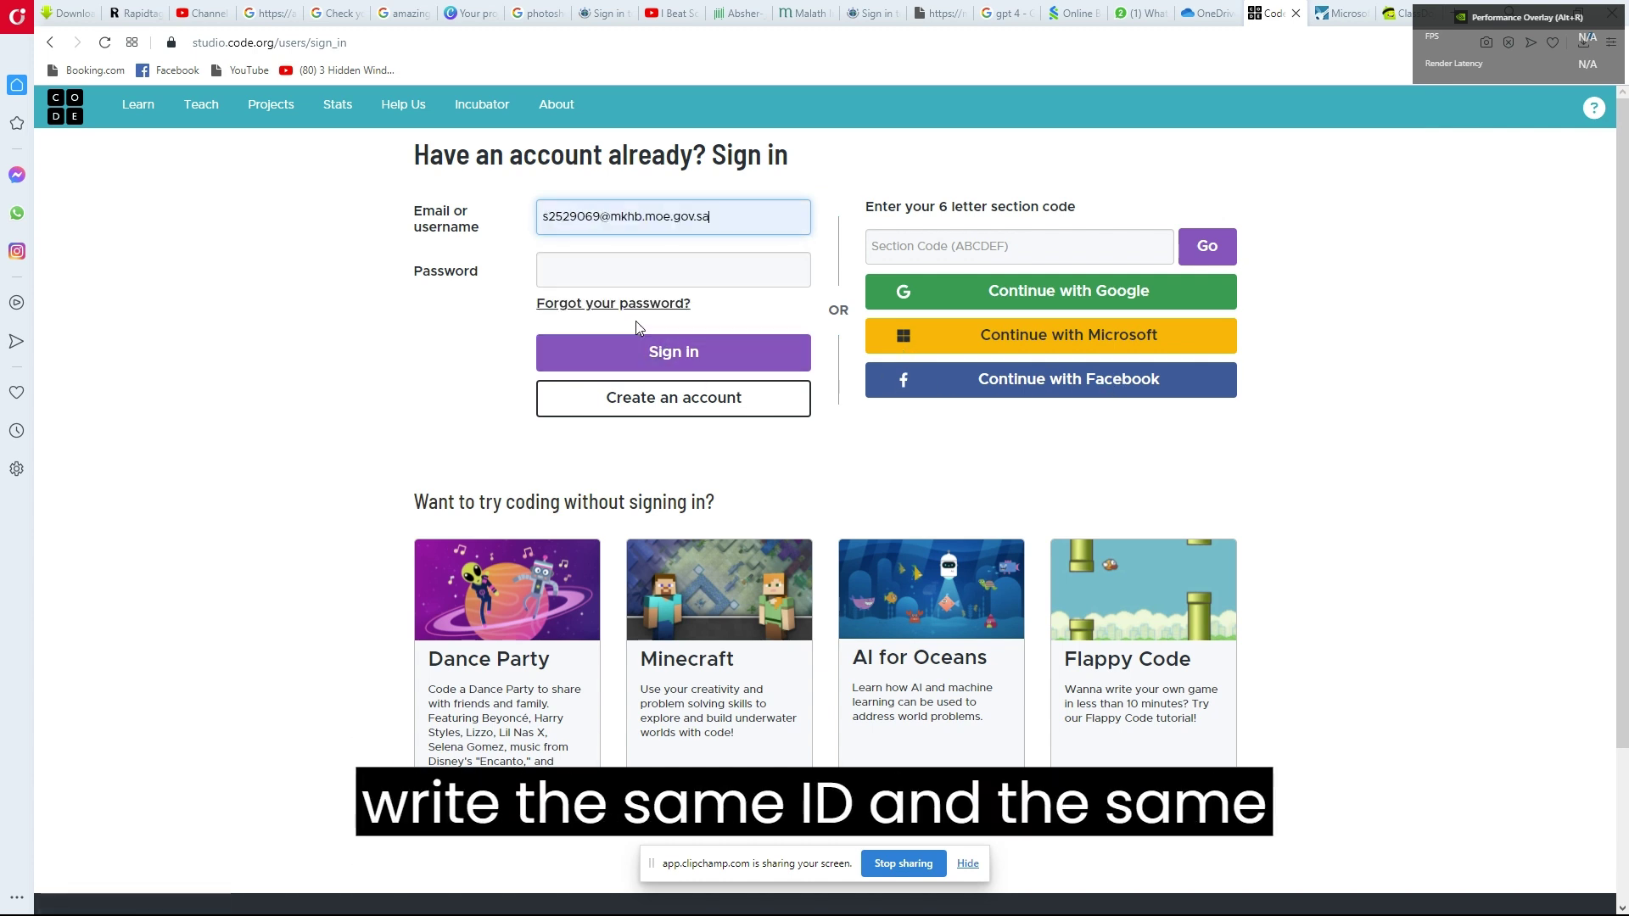
left_click(664, 272)
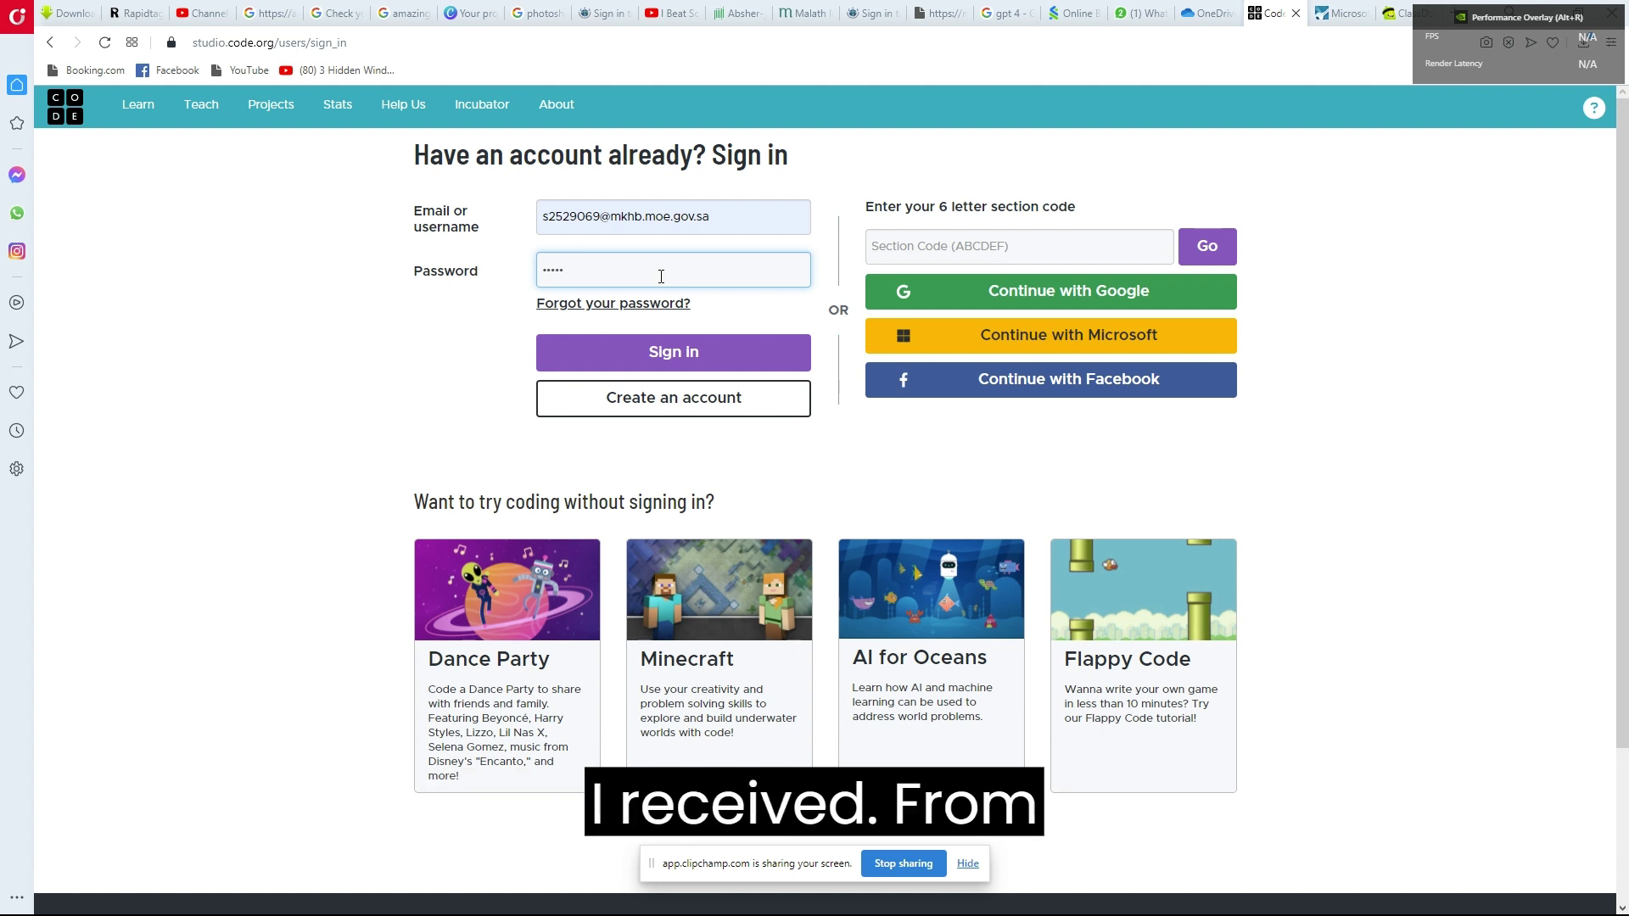
Enter the account password and submit the sign-in
type("••")
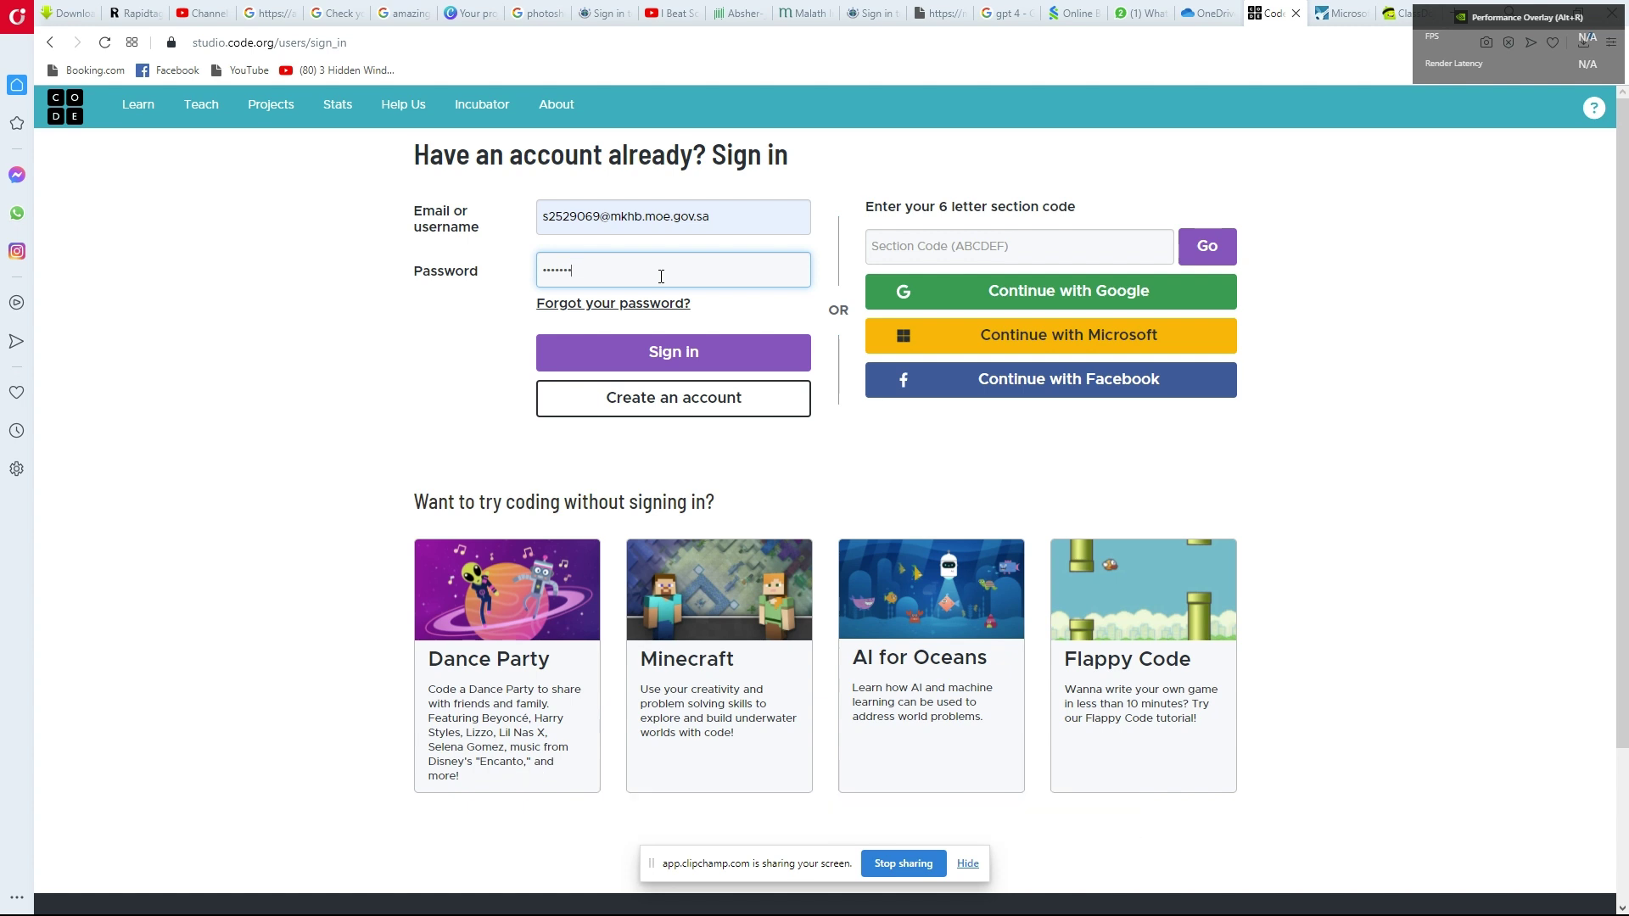
type("1")
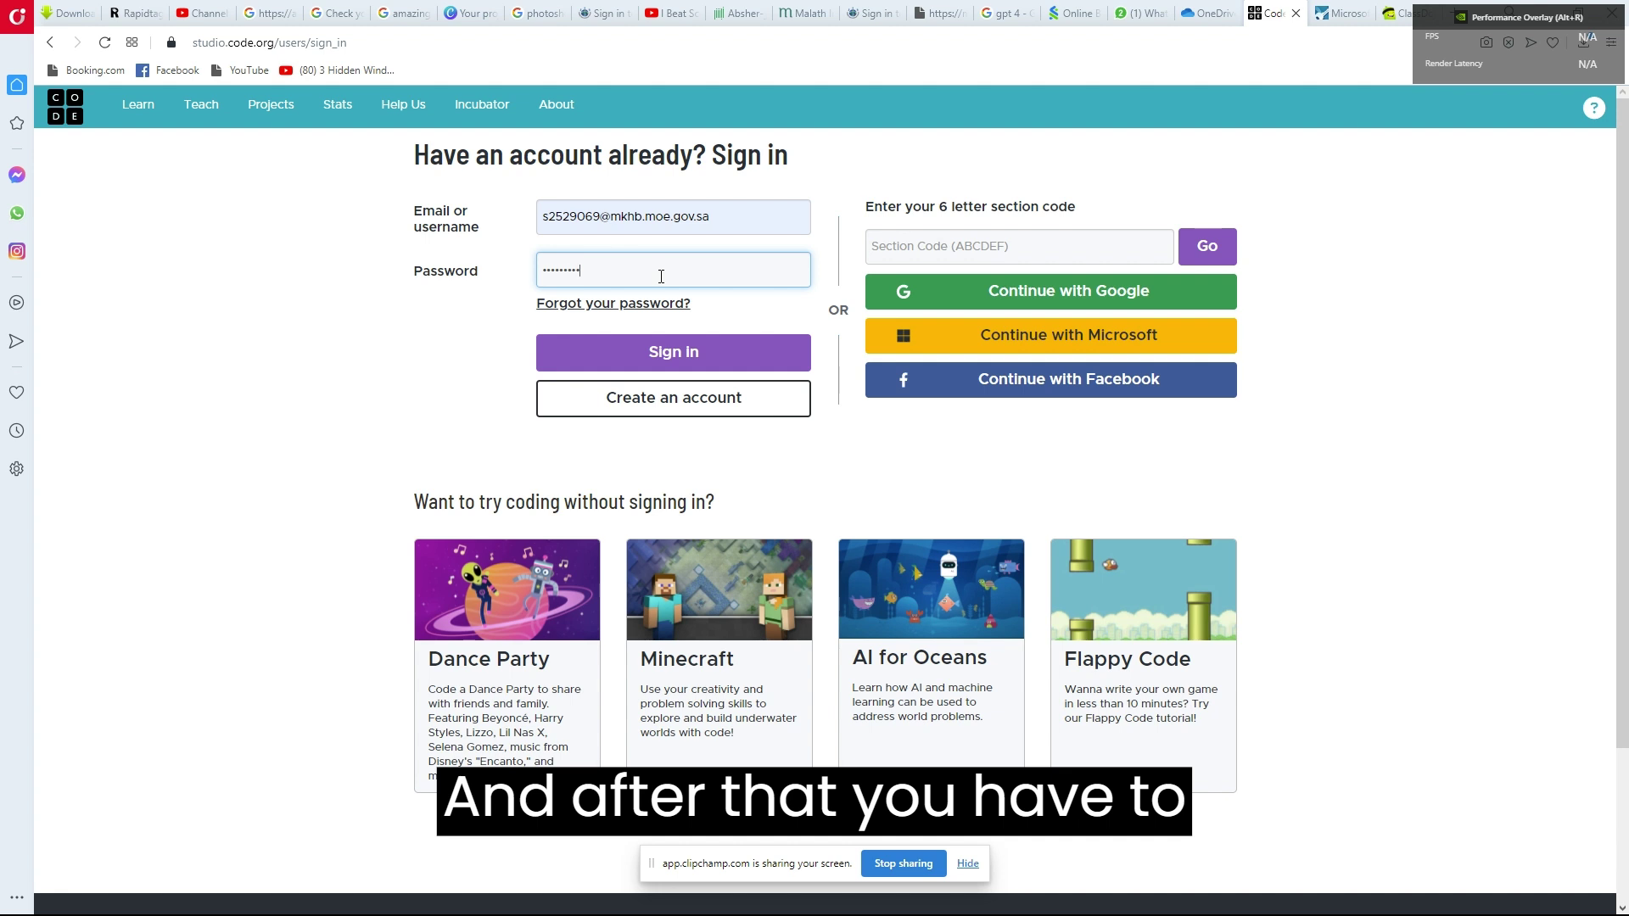
type("1")
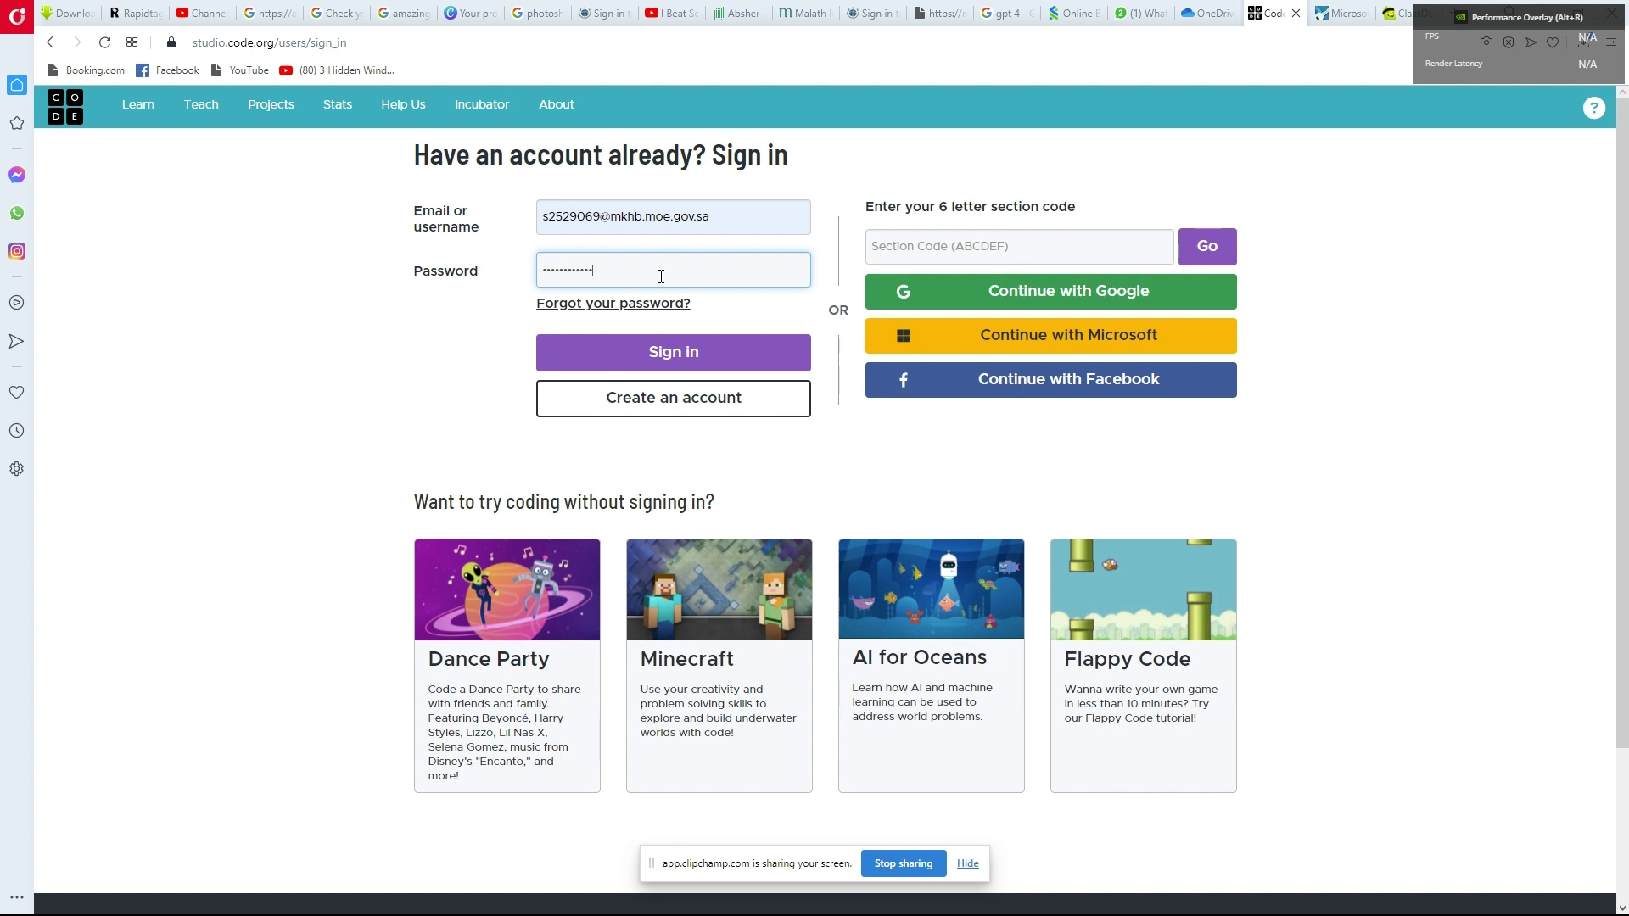
key("Return")
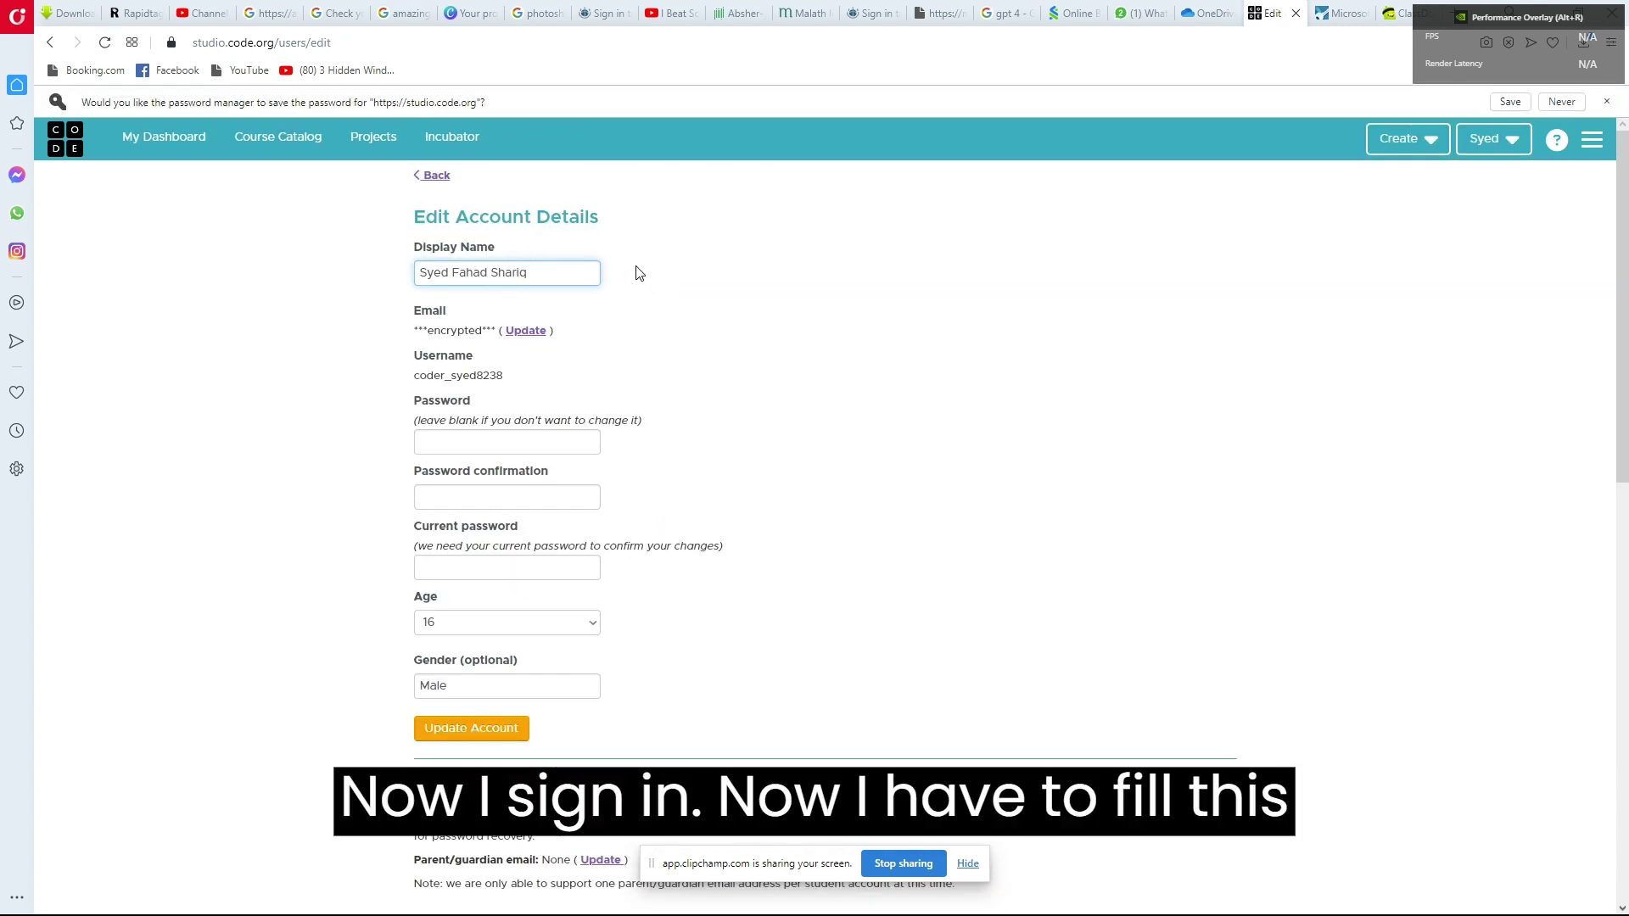
Type the new password in Password and again in Password confirmation on Edit Account Details
left_click(476, 439)
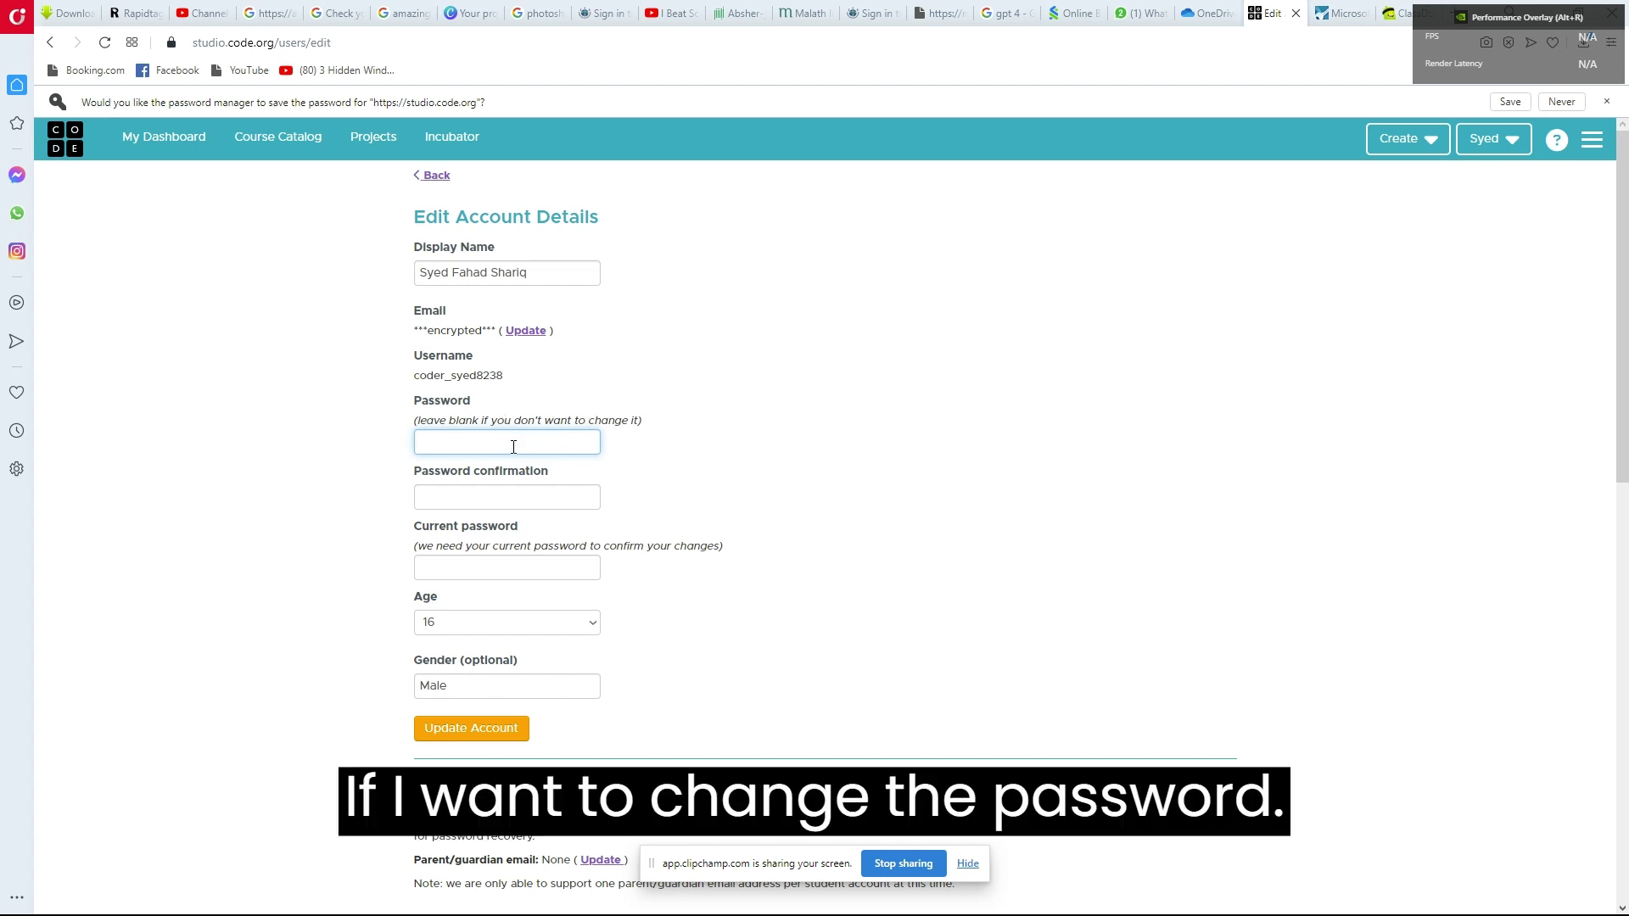
type("••")
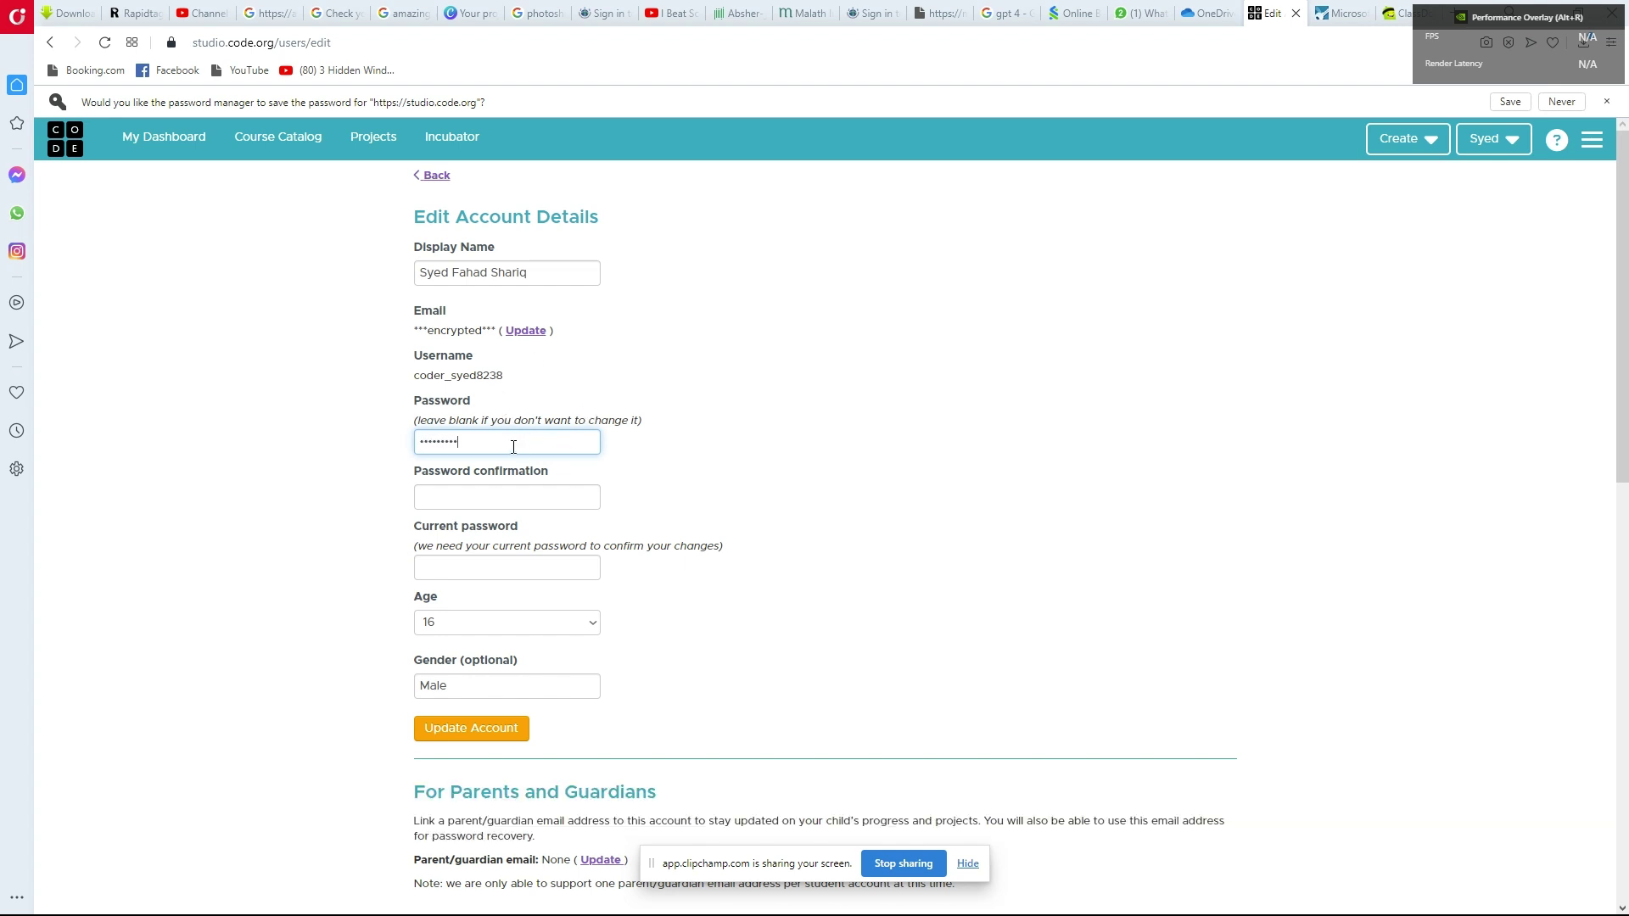
key("Tab")
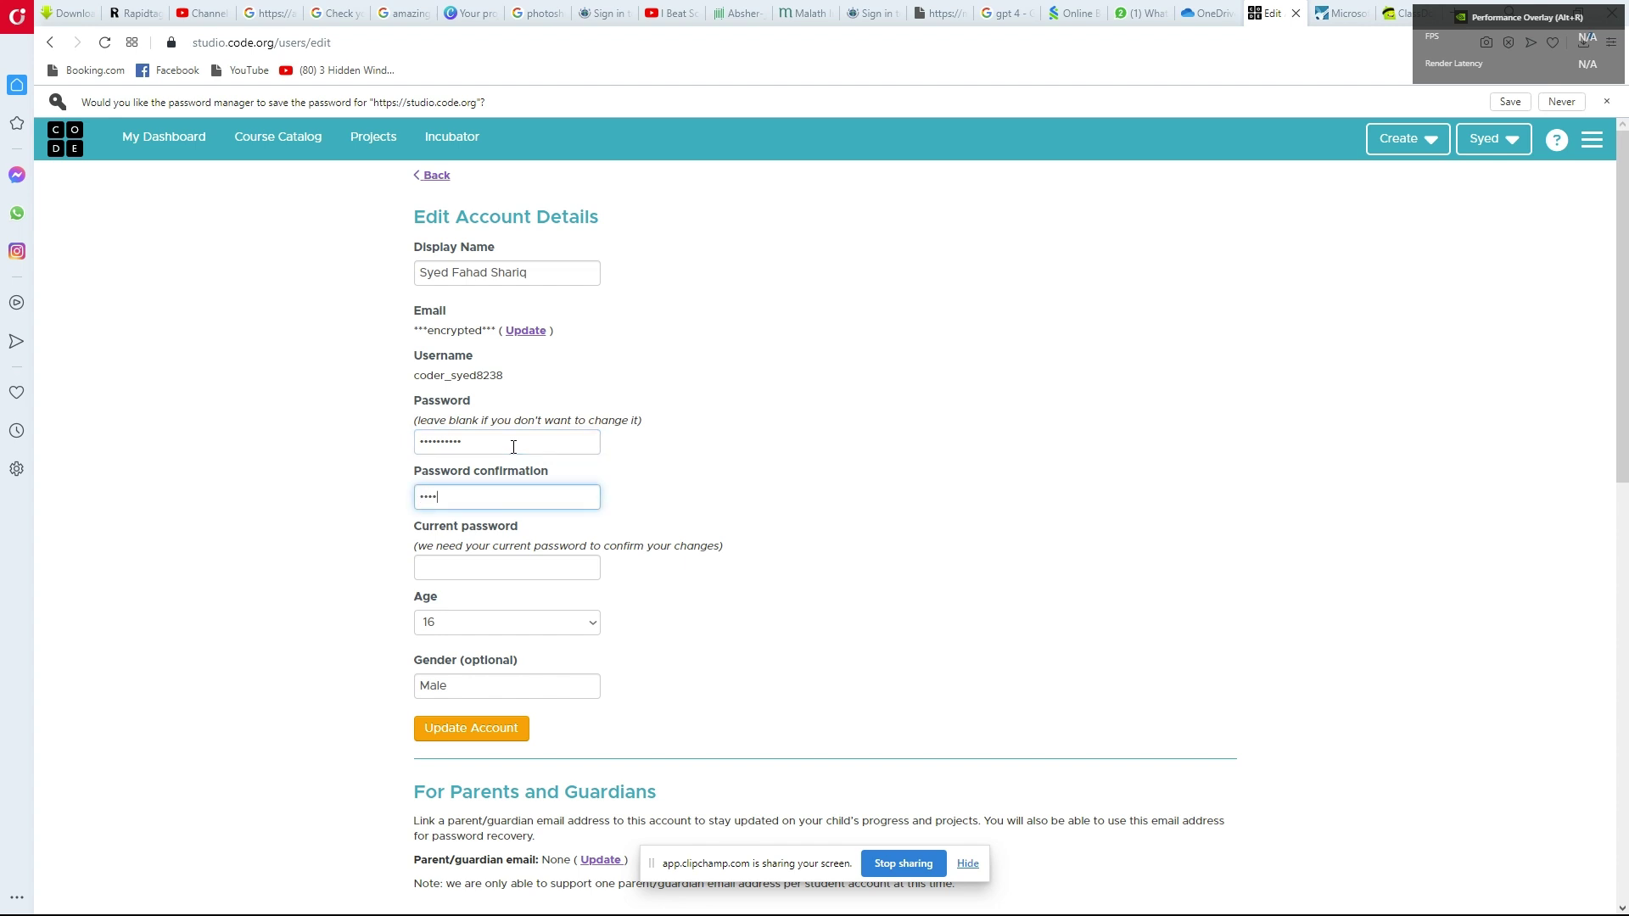
type("••••••••••")
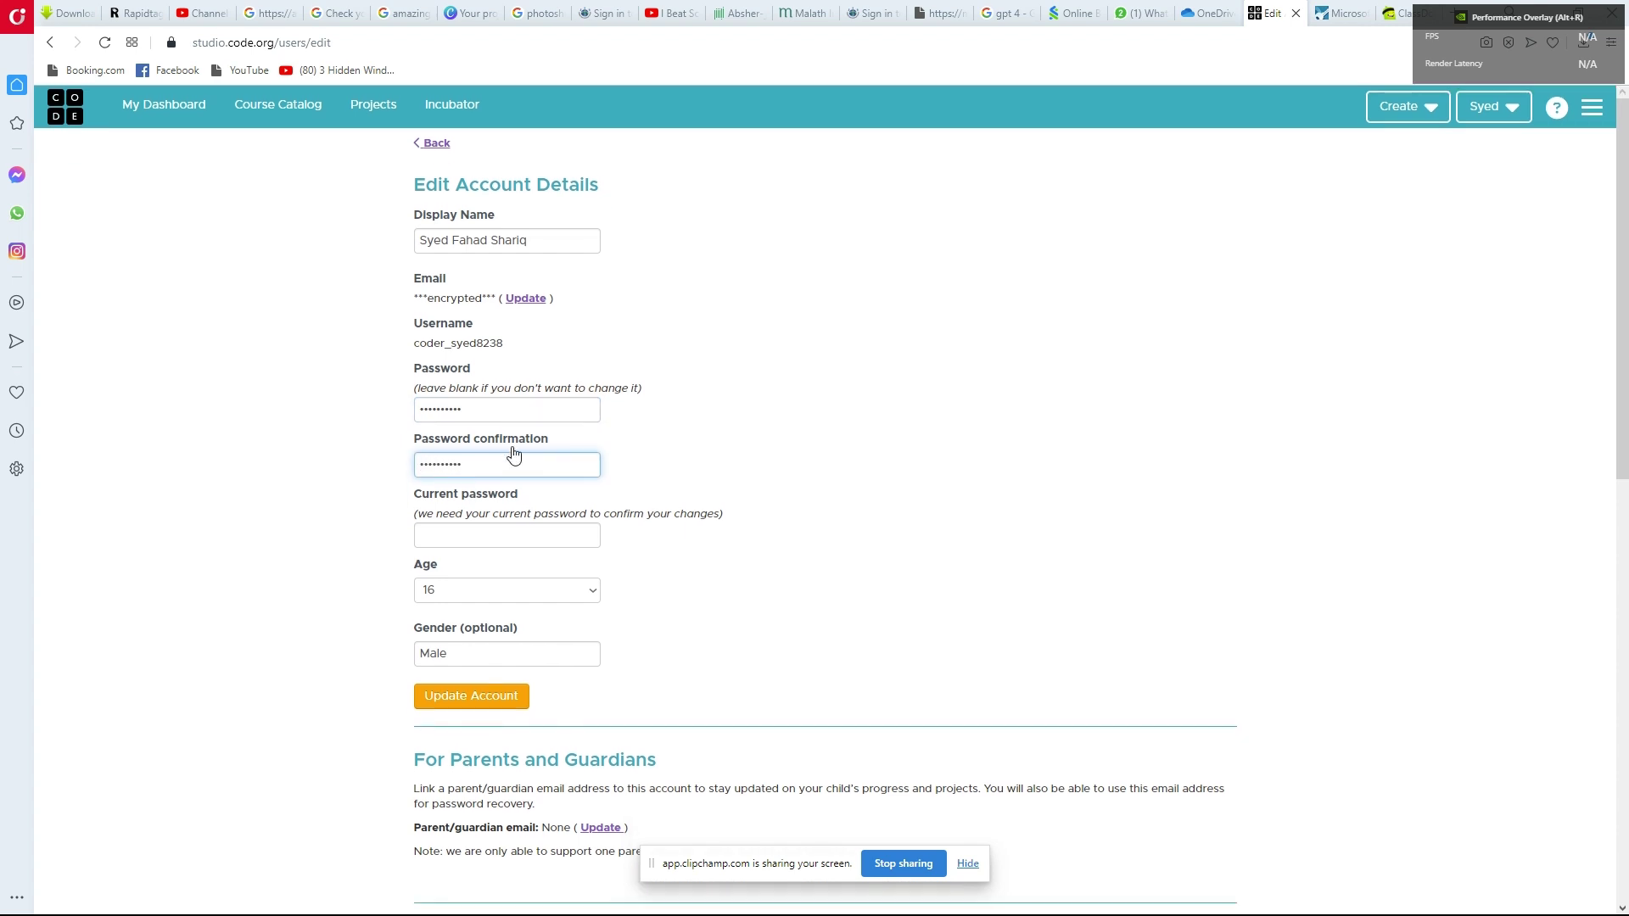
left_click(458, 541)
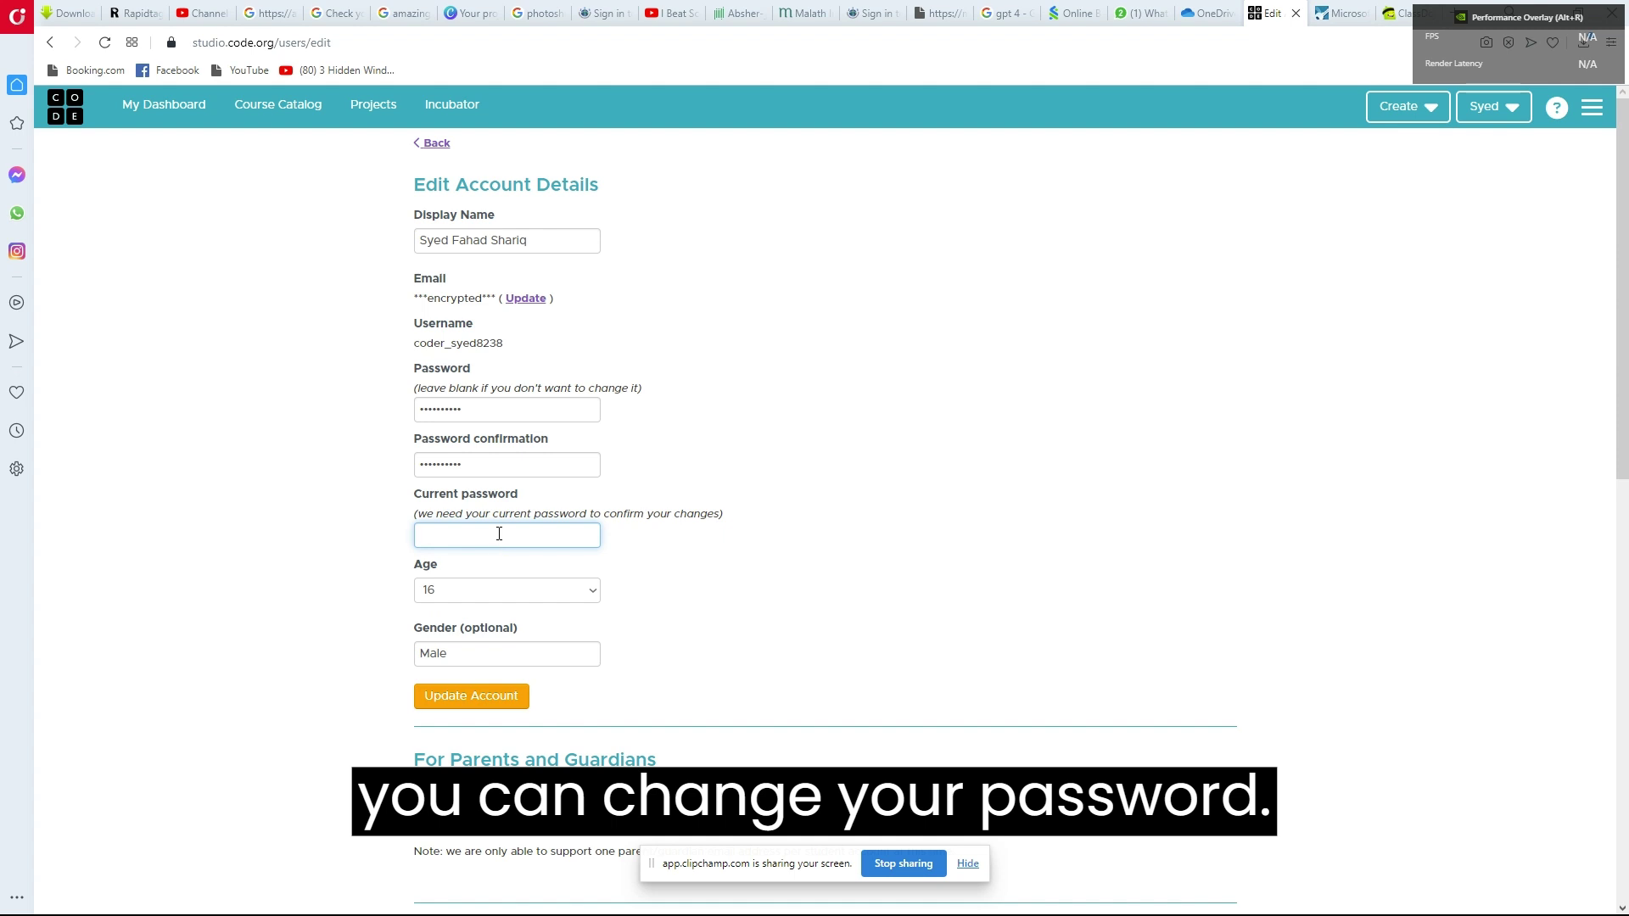
Paste the old password into Current password and save with Update Account
left_click(494, 411)
left_click(492, 463)
left_click(498, 411)
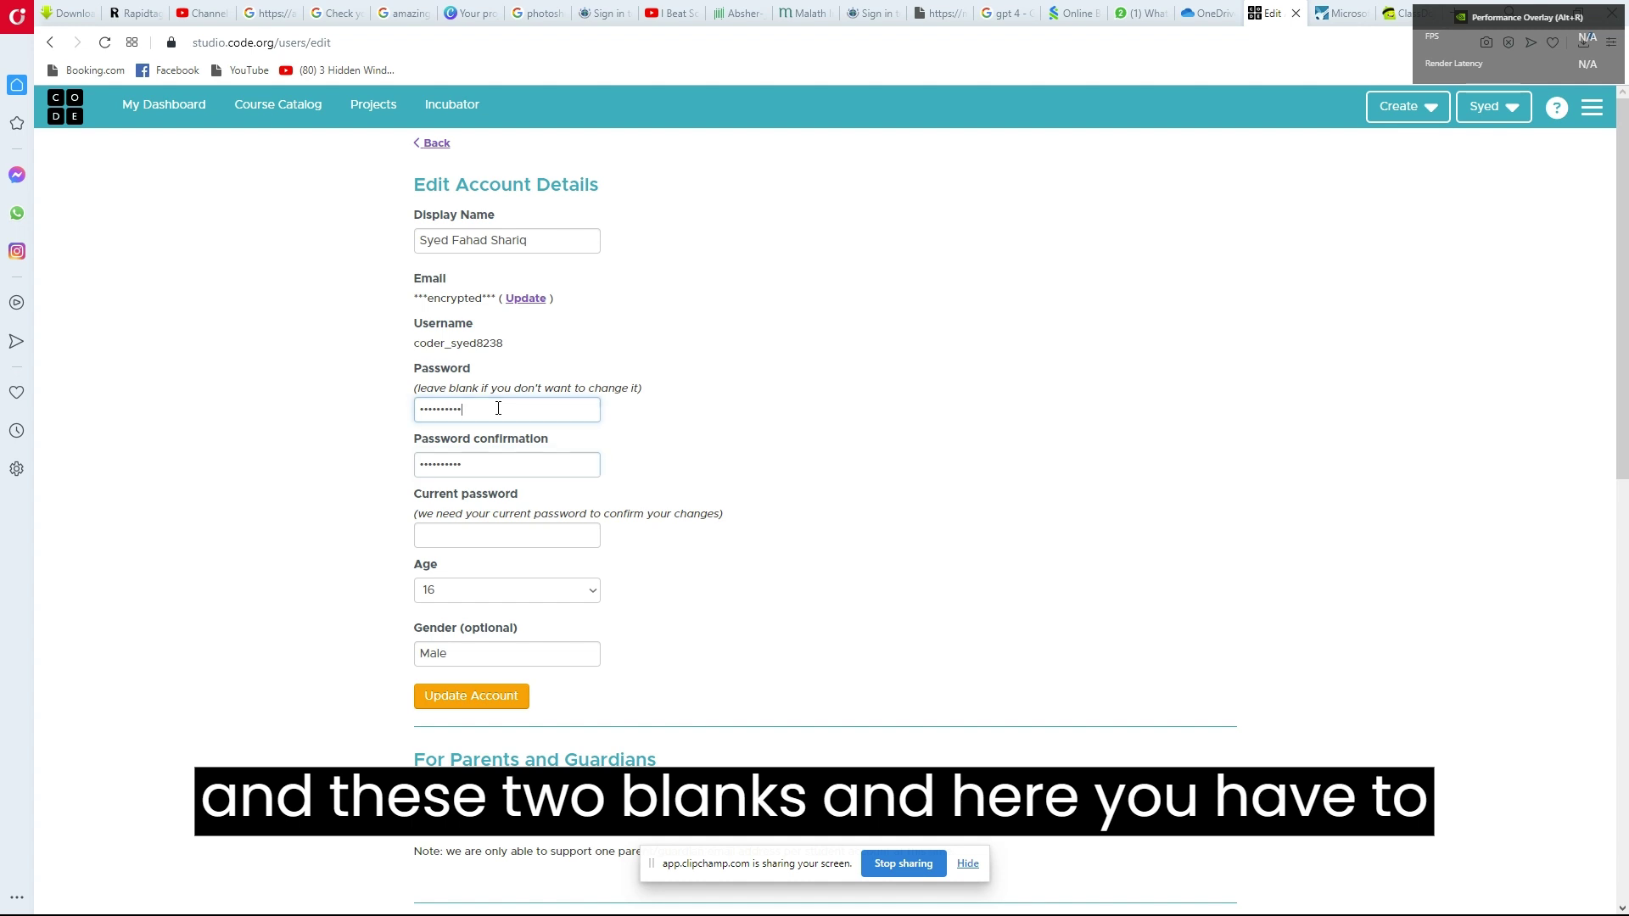
left_click(498, 465)
left_click(484, 533)
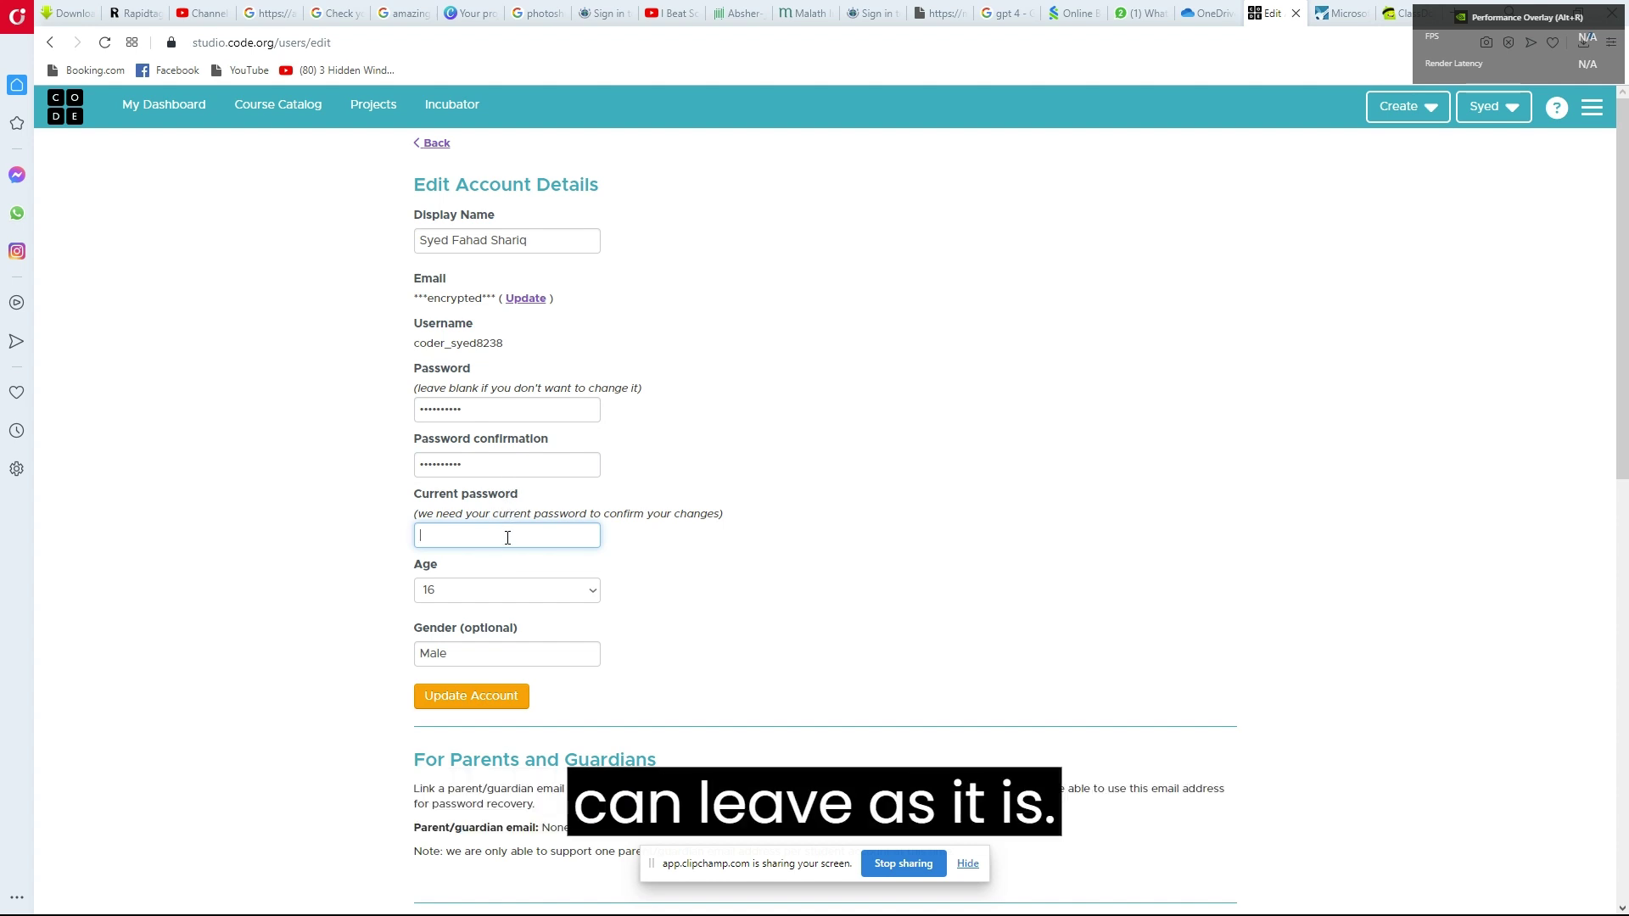
key("ctrl+v")
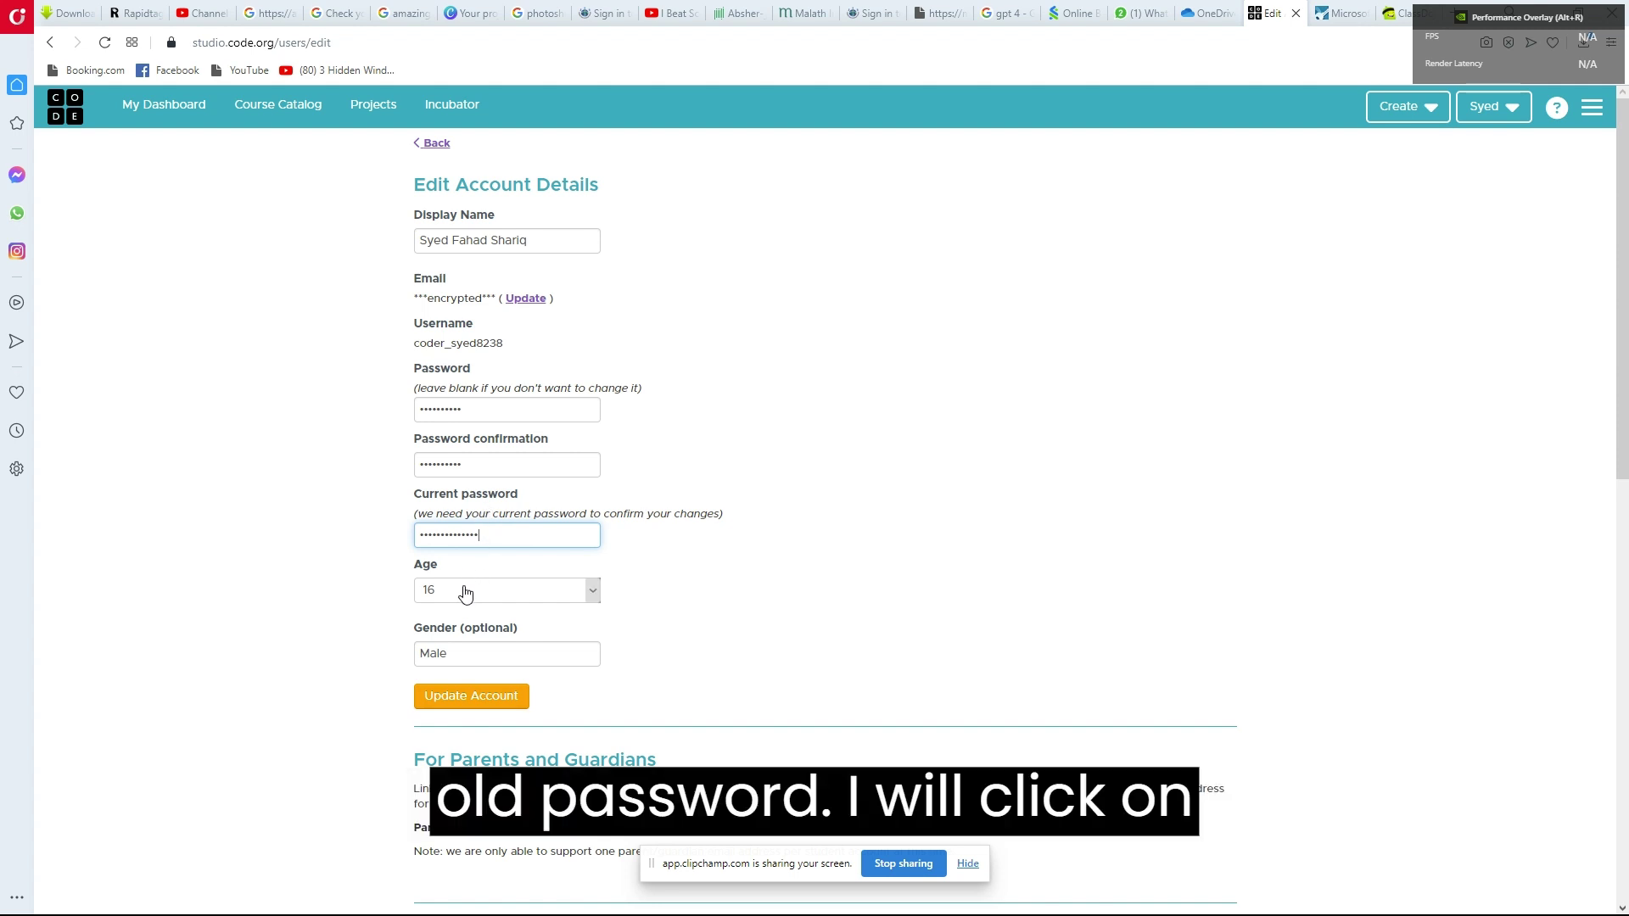
left_click(454, 698)
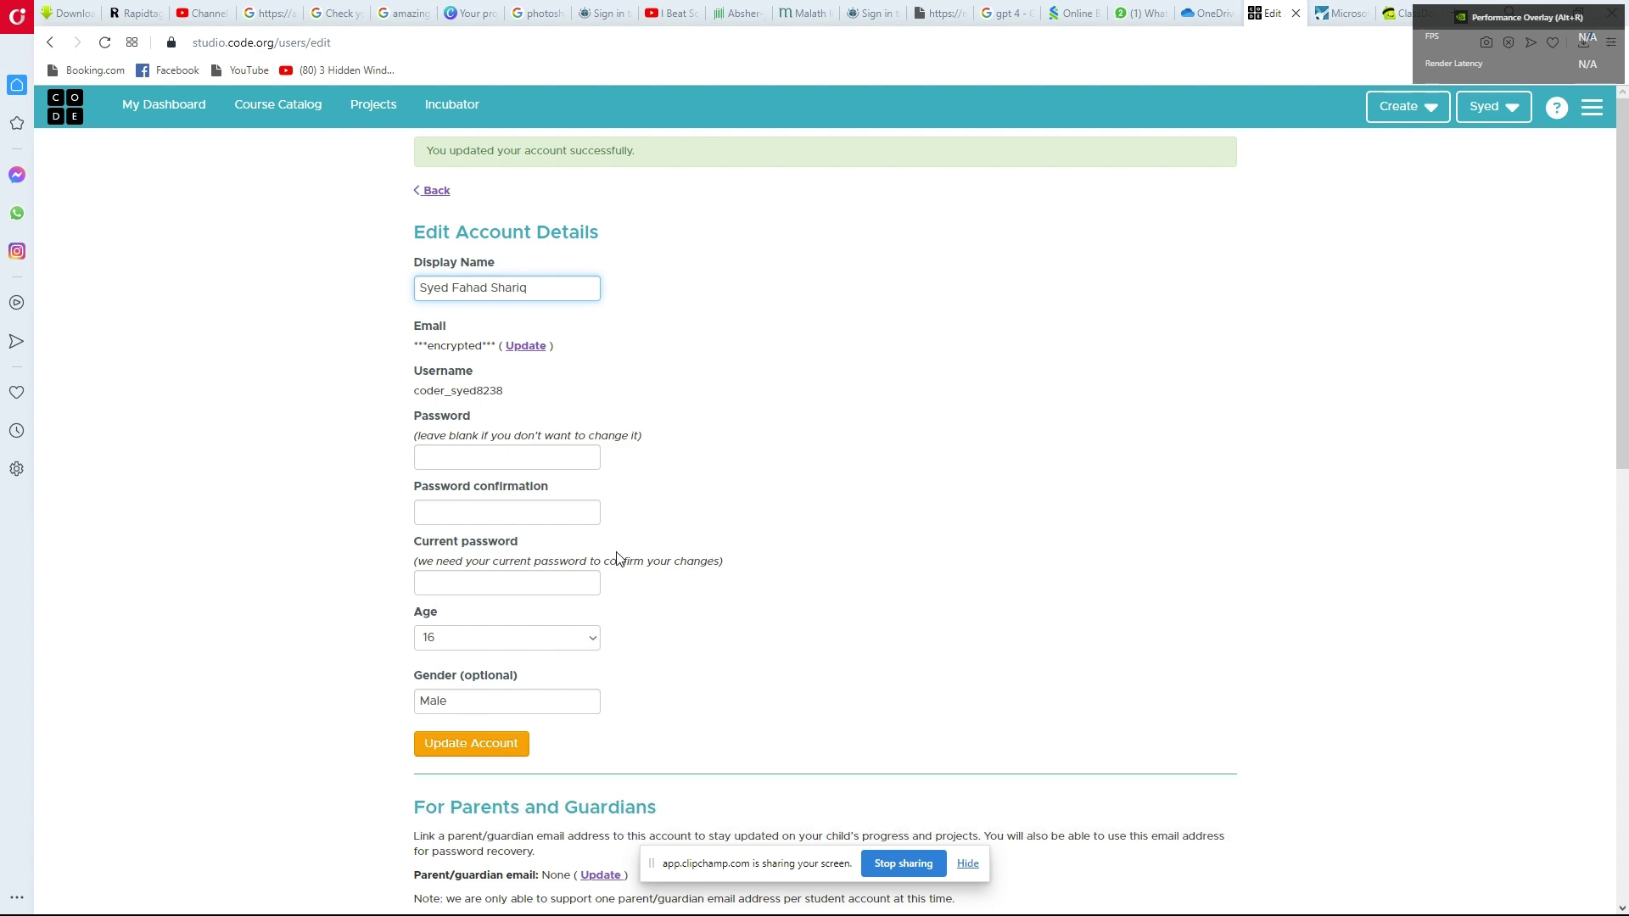
scroll(708, 501, "down", 4)
scroll(707, 498, "down", 3)
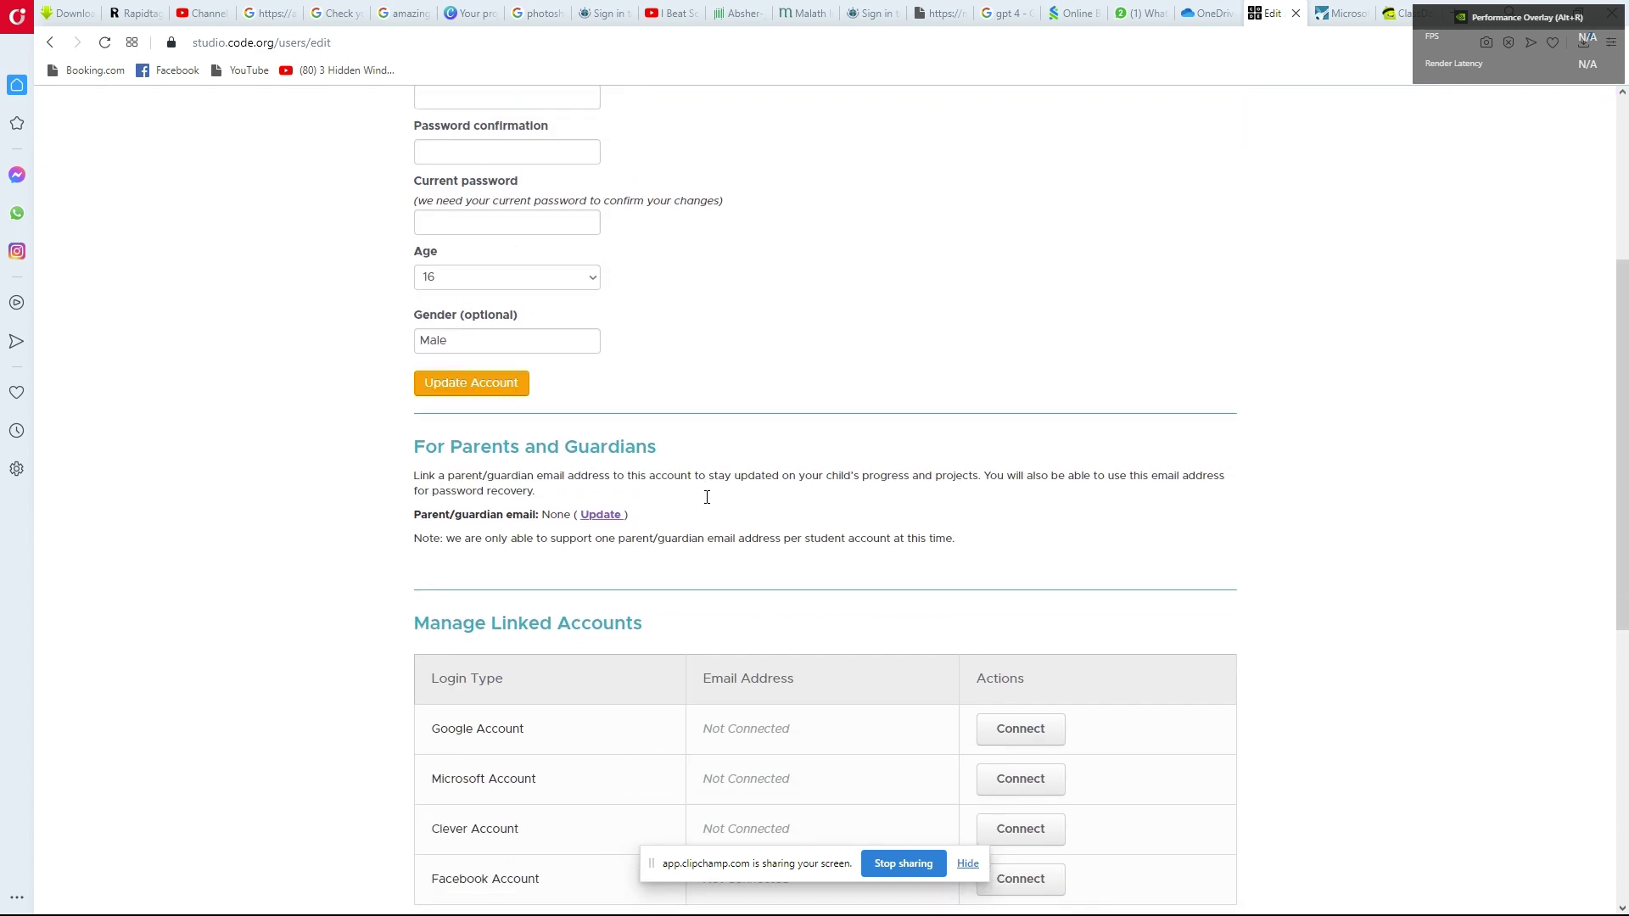
scroll(707, 498, "down", 4)
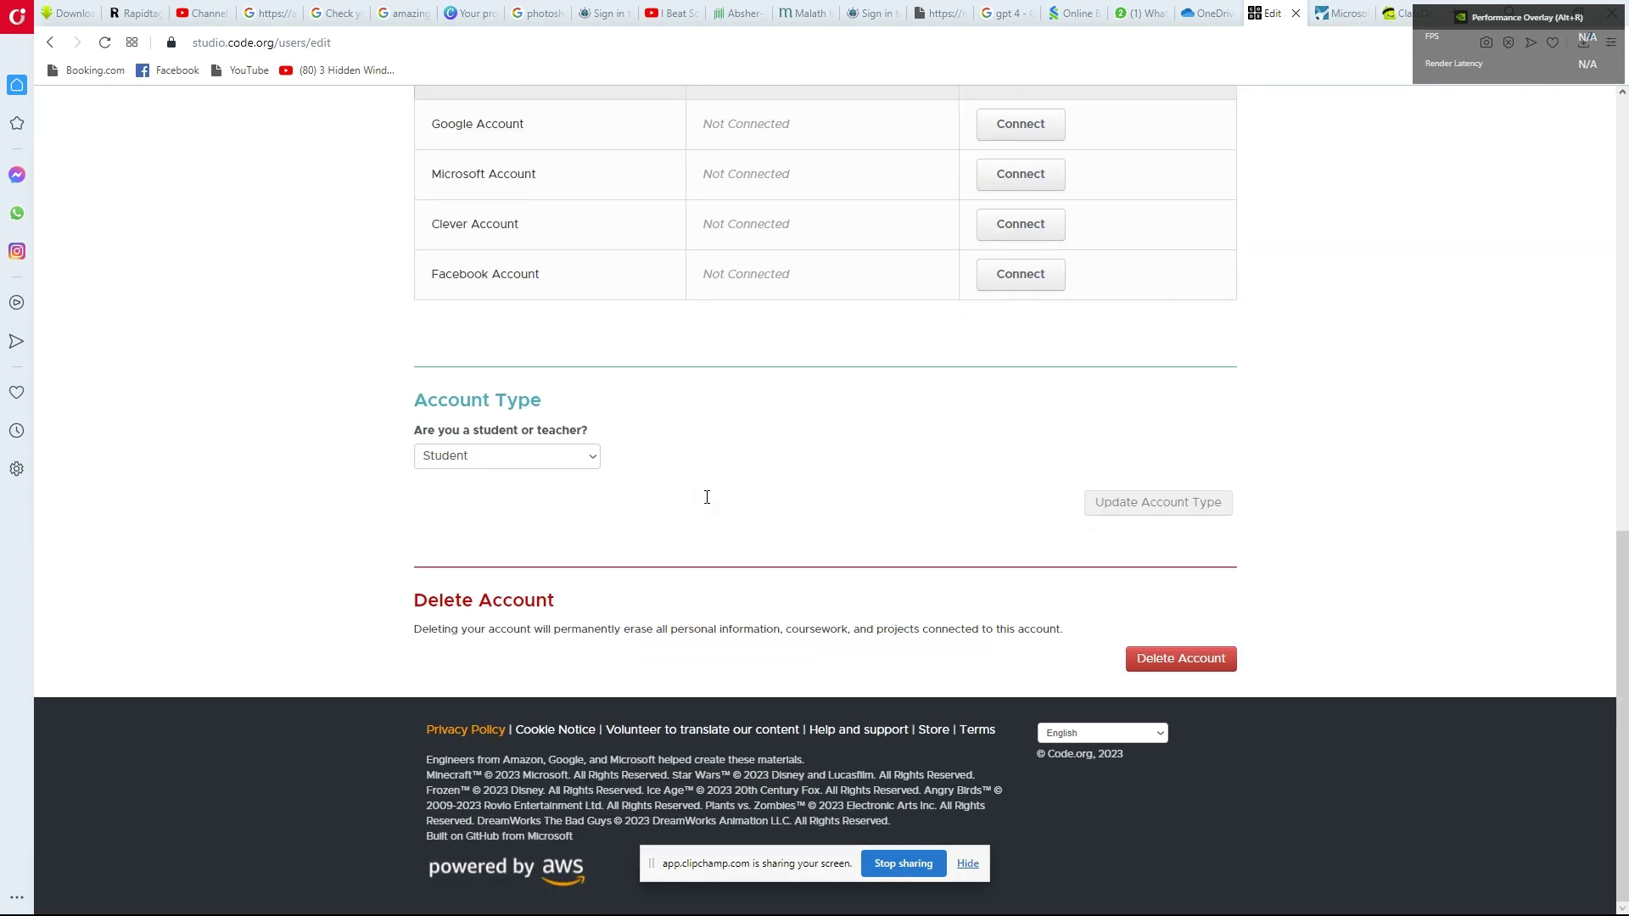
left_click(456, 459)
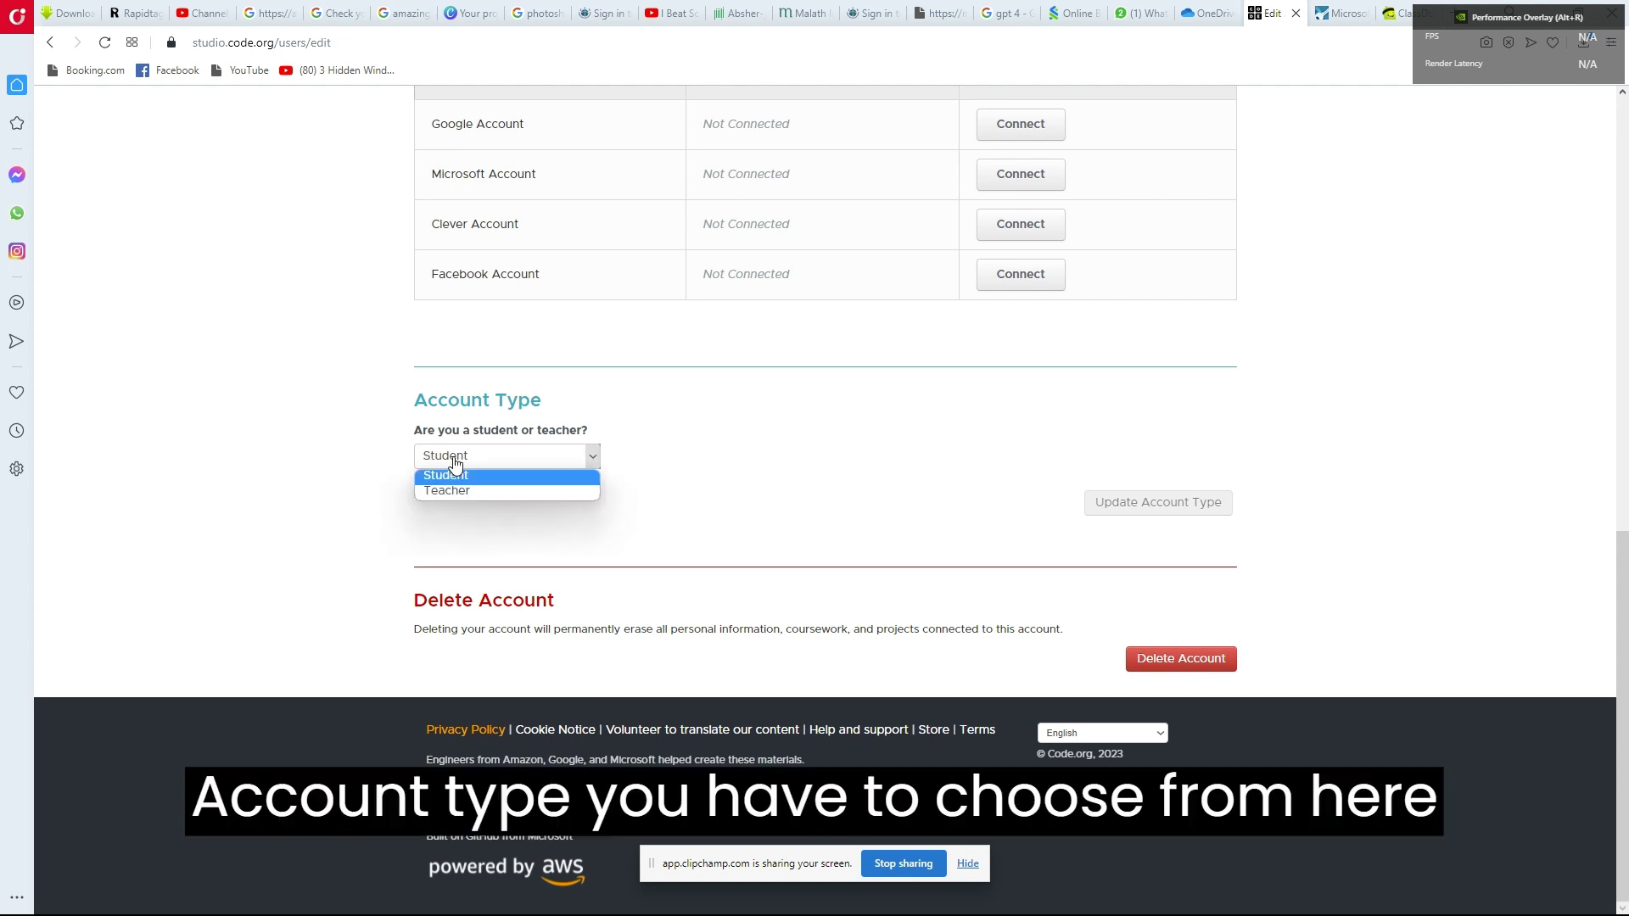
left_click(479, 455)
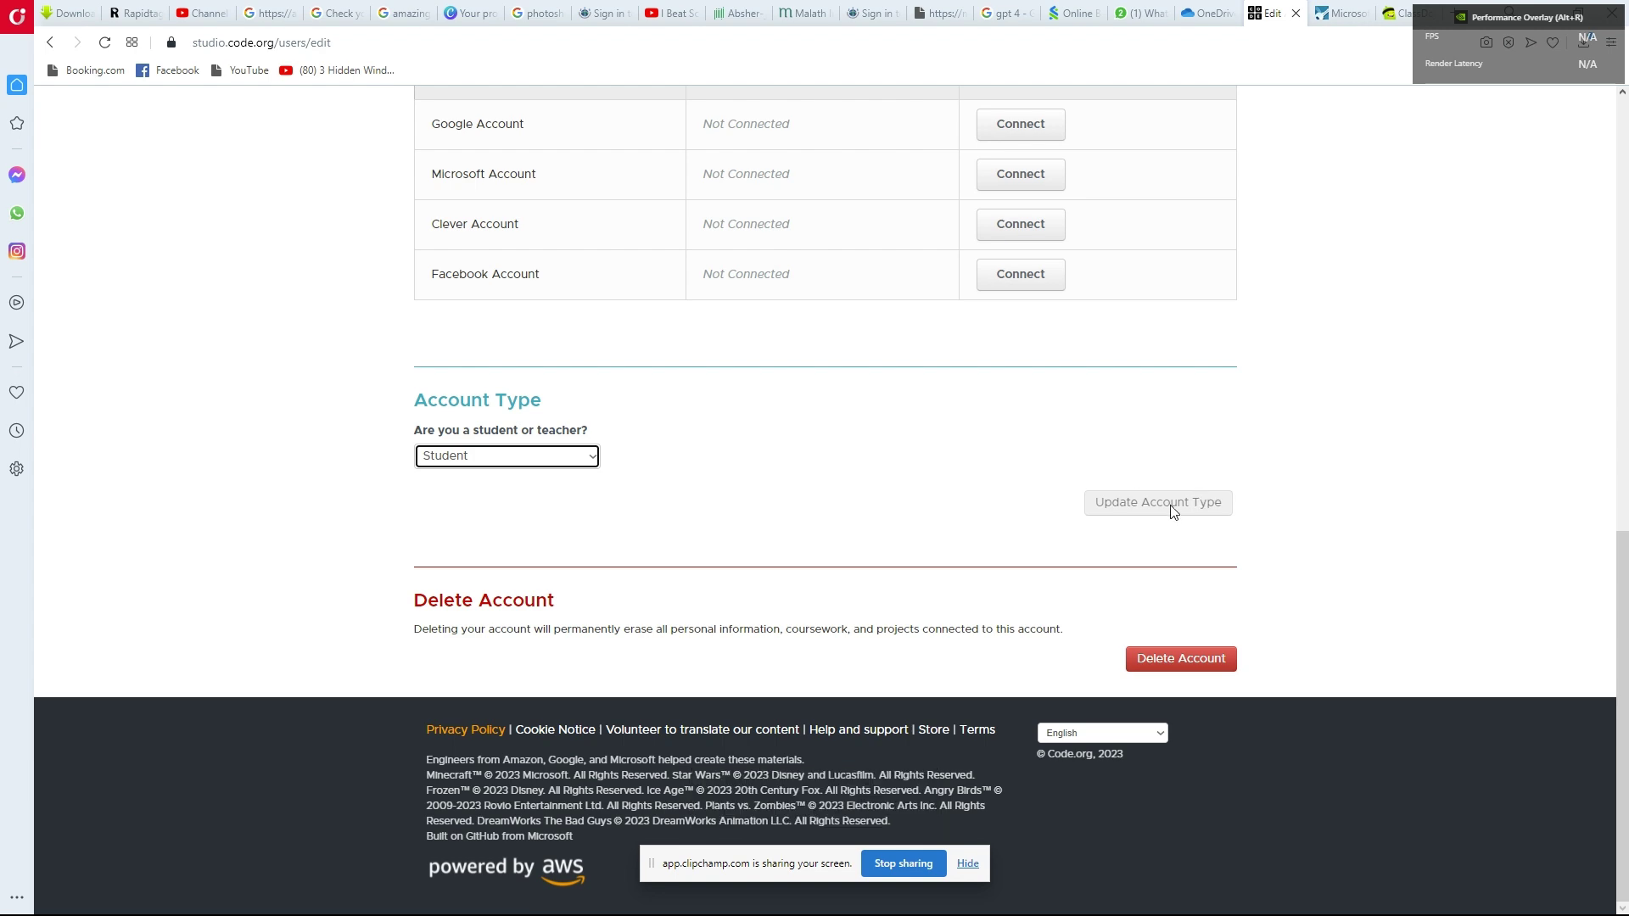
scroll(703, 492, "up", 3)
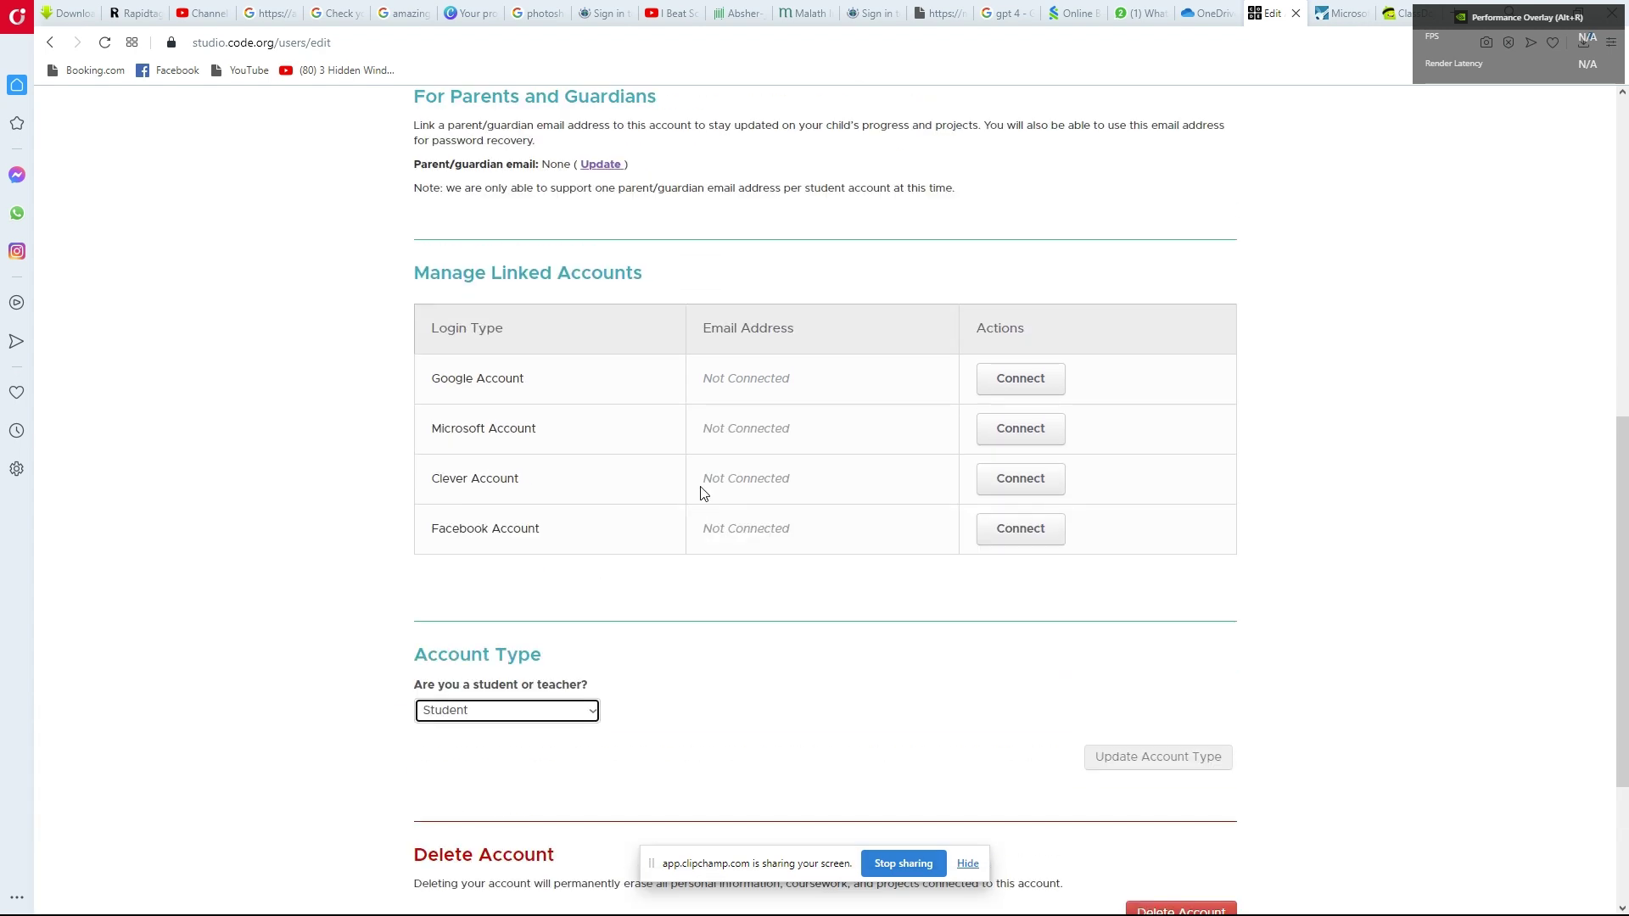
scroll(703, 493, "up", 8)
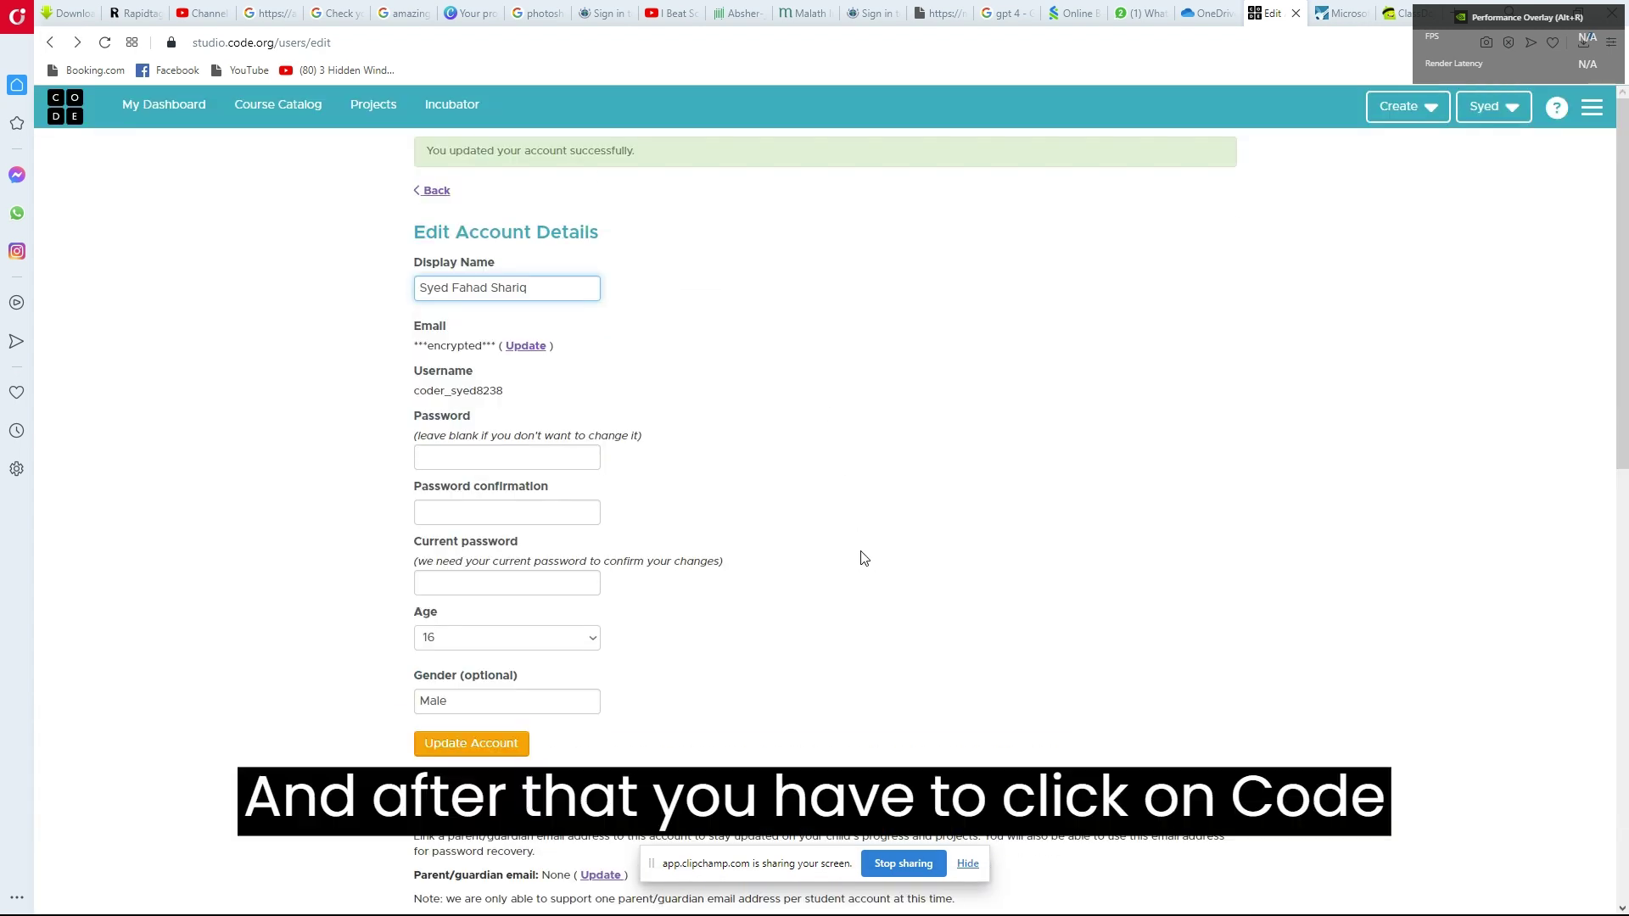
Open the Course Catalog and pick the AI for Oceans card under Hour of Code
left_click(279, 117)
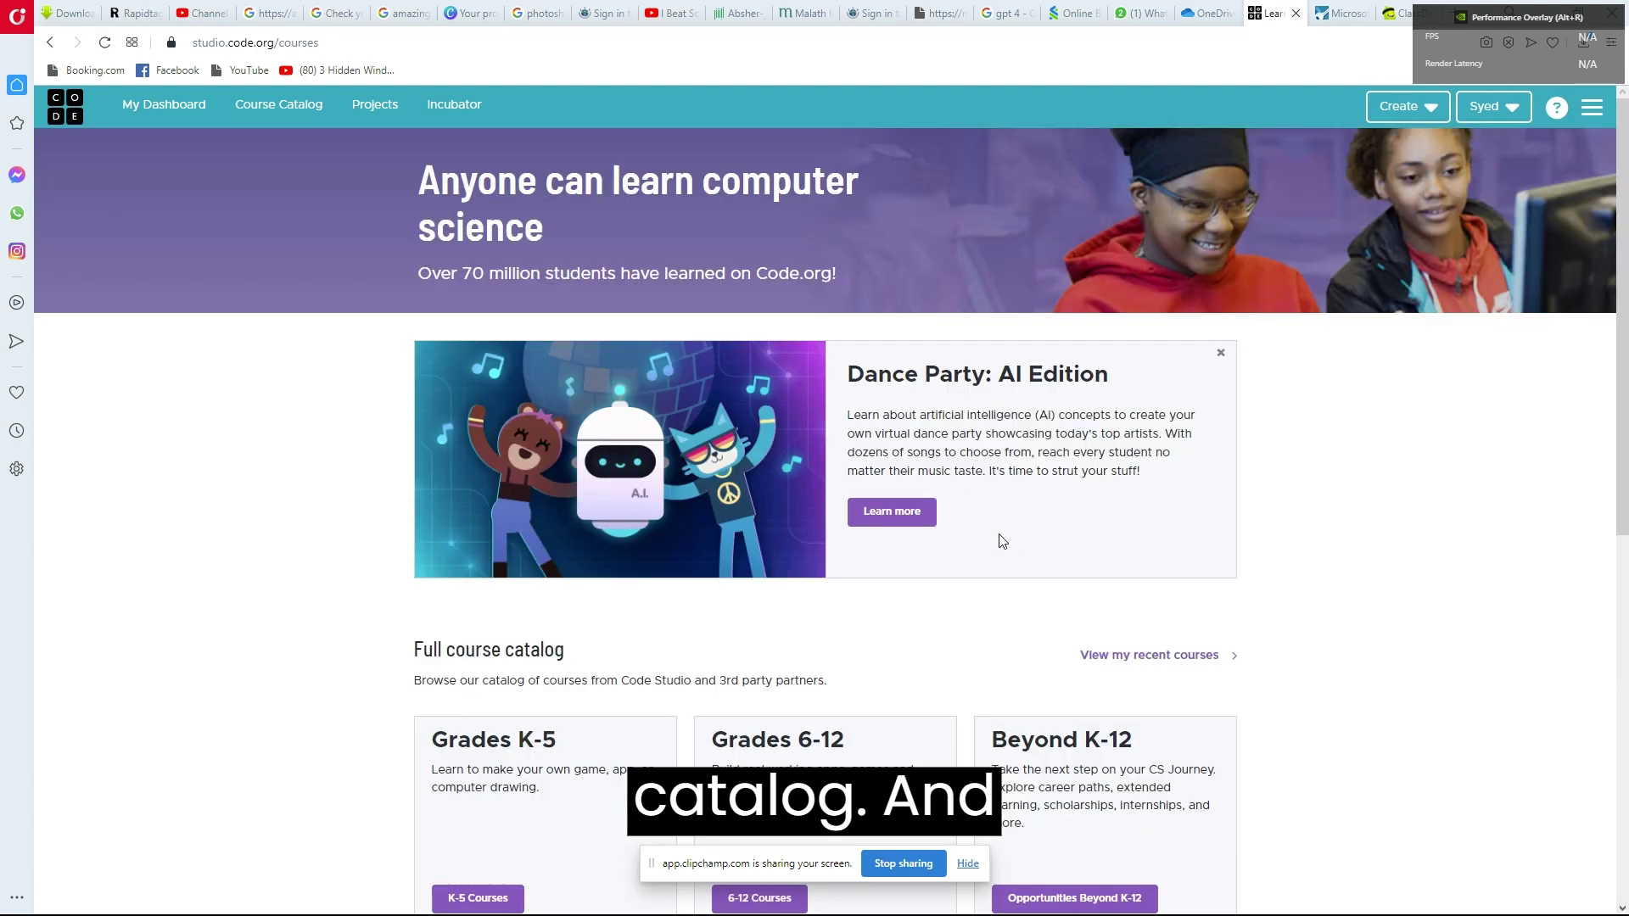
scroll(1018, 581, "down", 7)
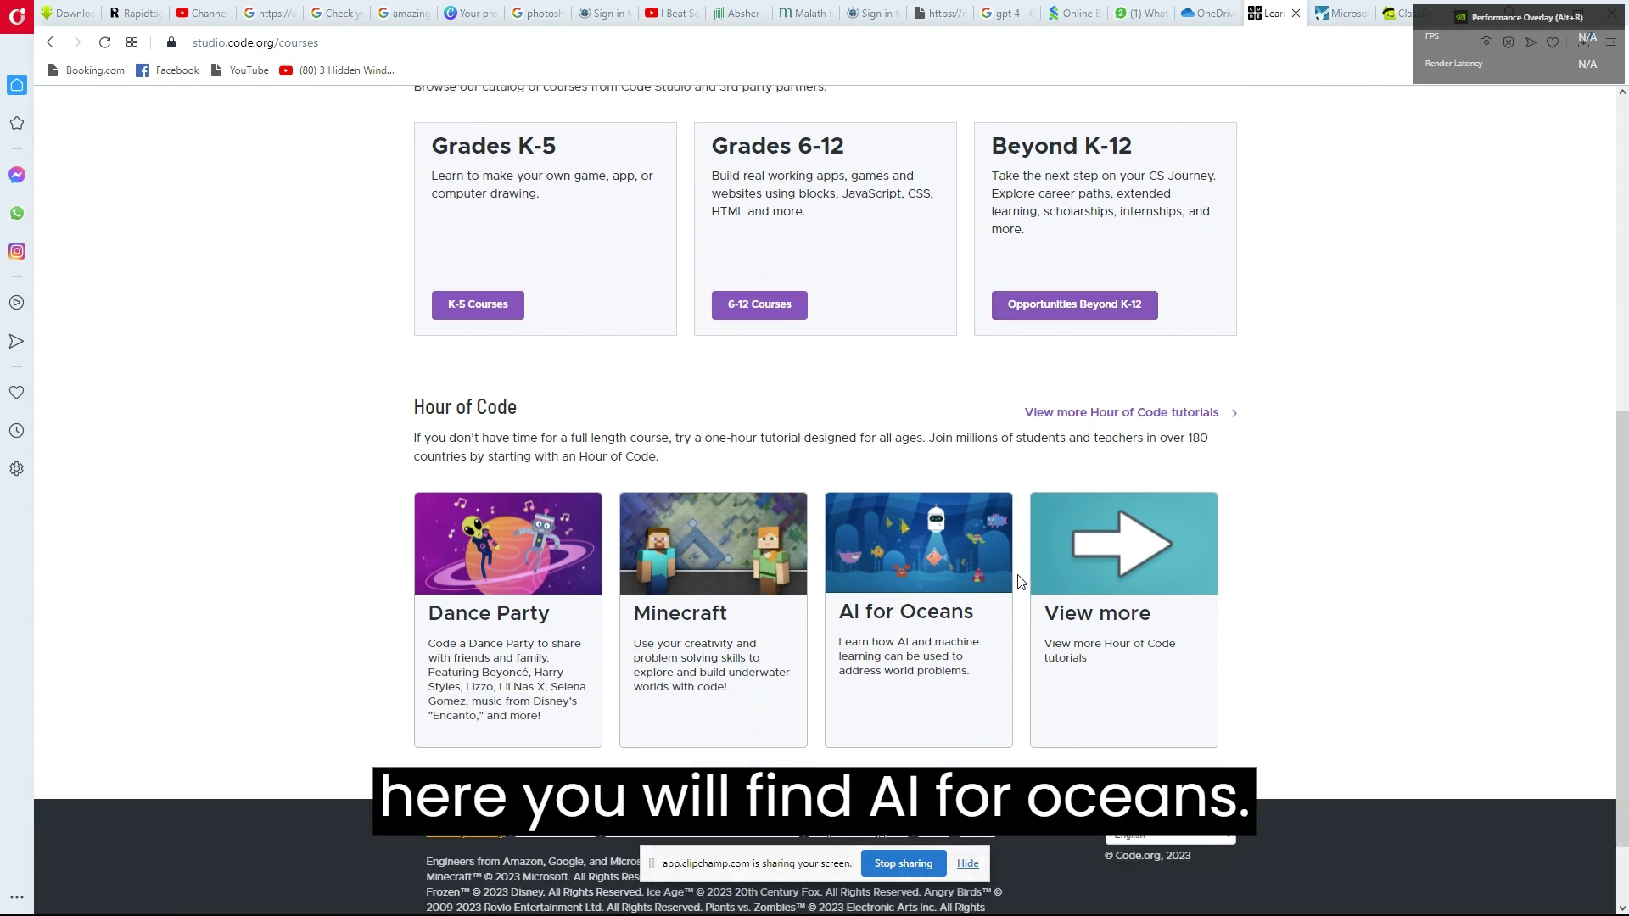
left_click(923, 550)
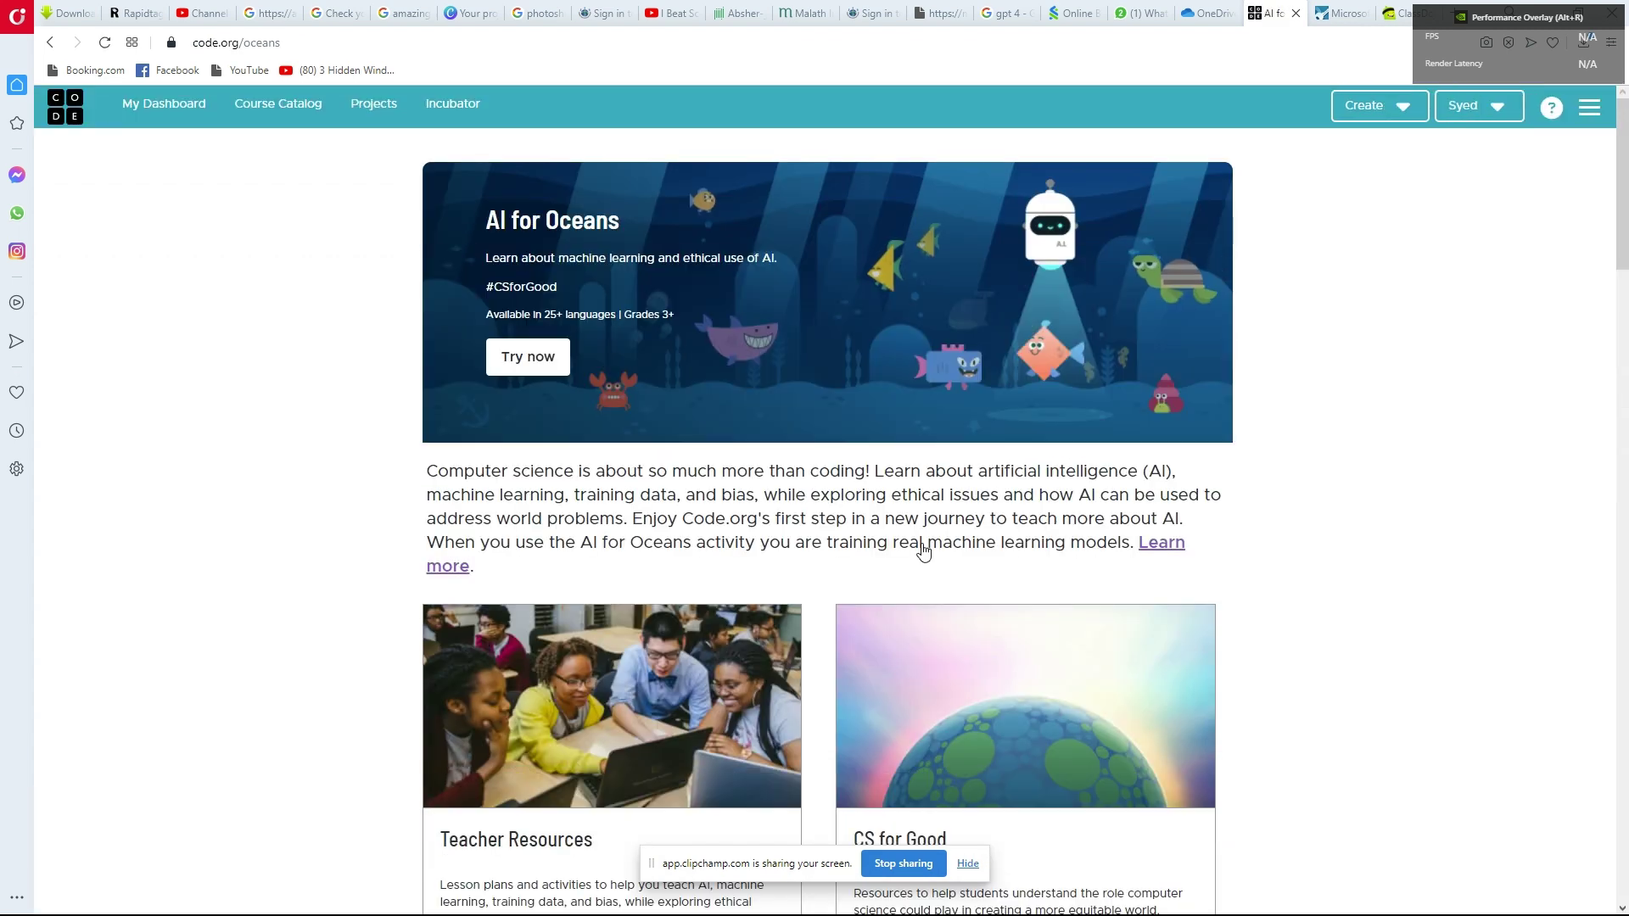
scroll(923, 550, "down", 3)
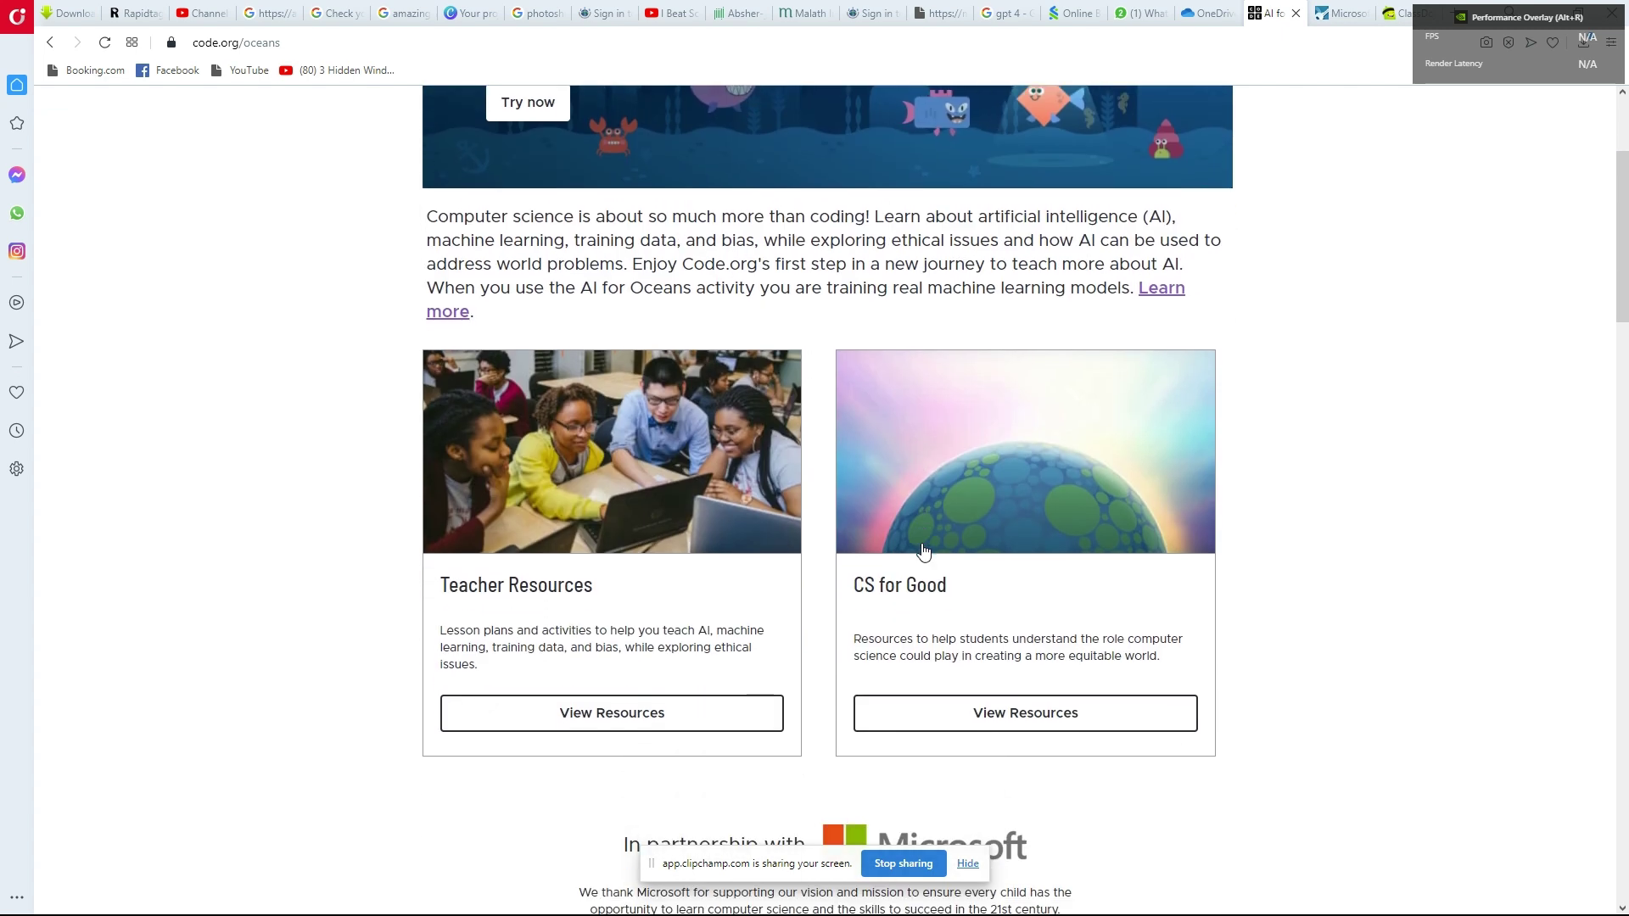
scroll(923, 549, "down", 2)
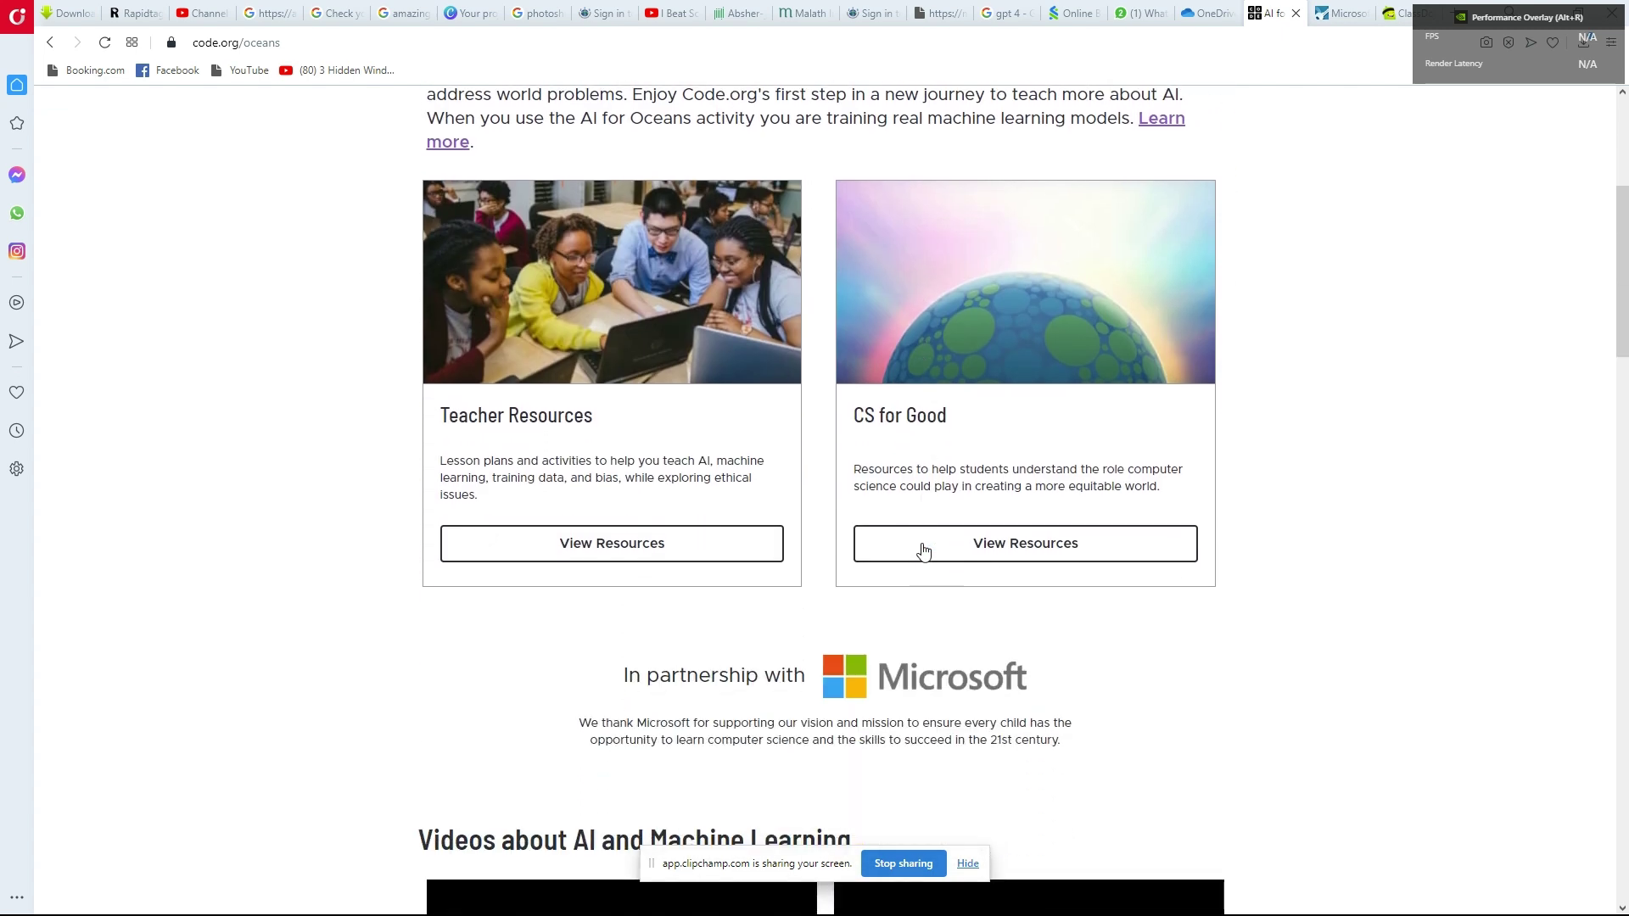
scroll(923, 549, "up", 5)
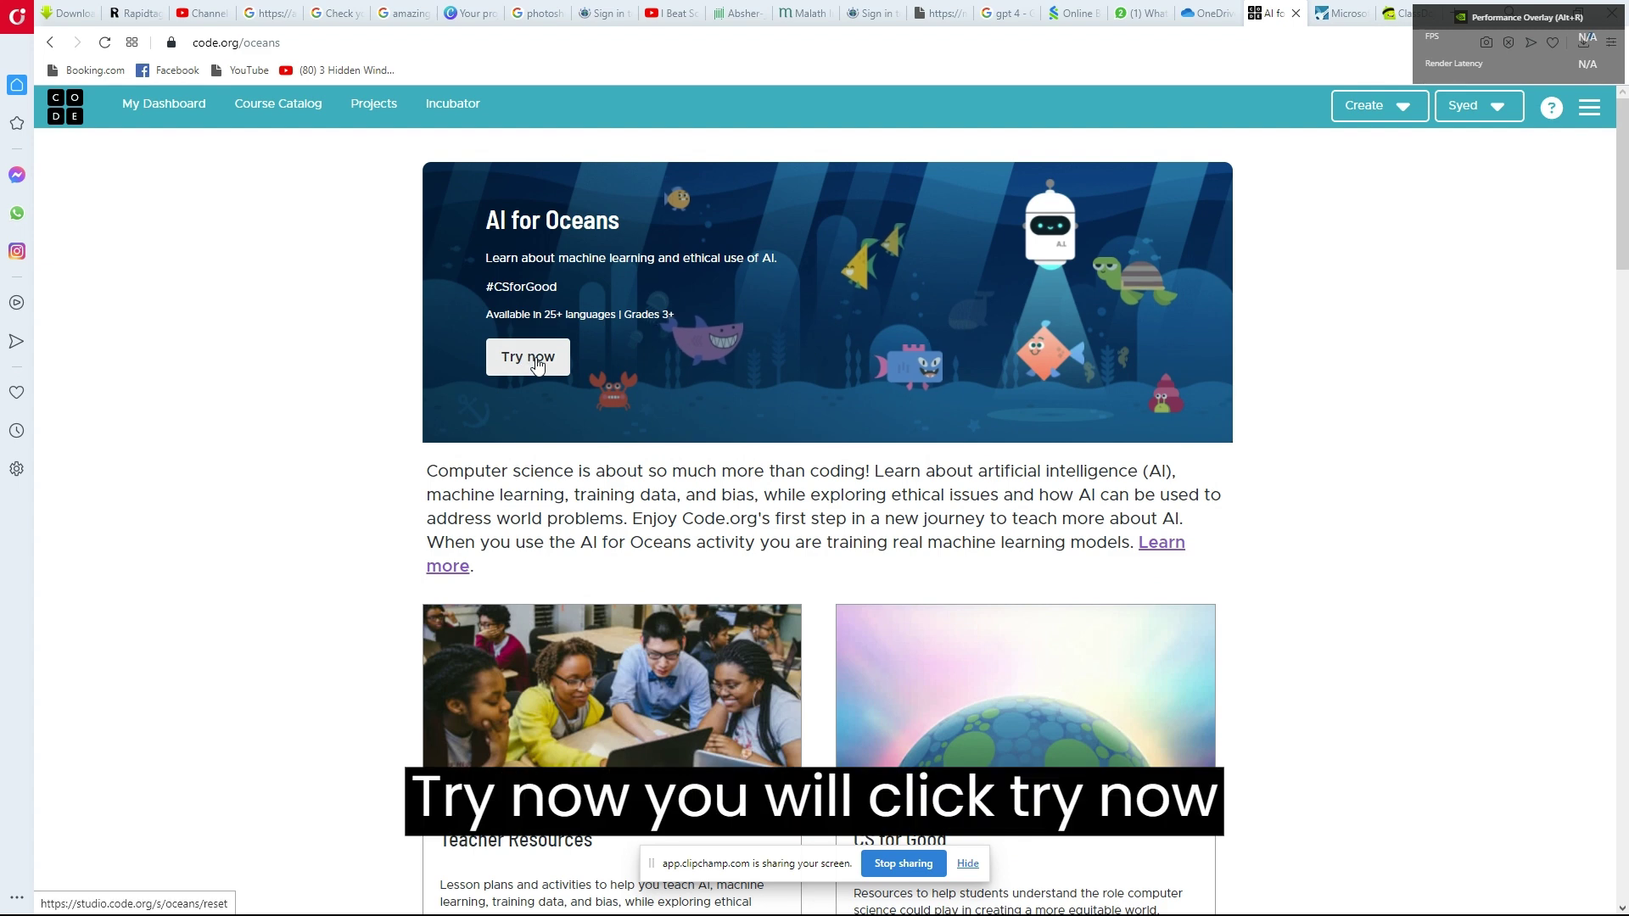
Launch AI for Oceans with Try now and continue past the Machine Learning intro video
left_click(540, 365)
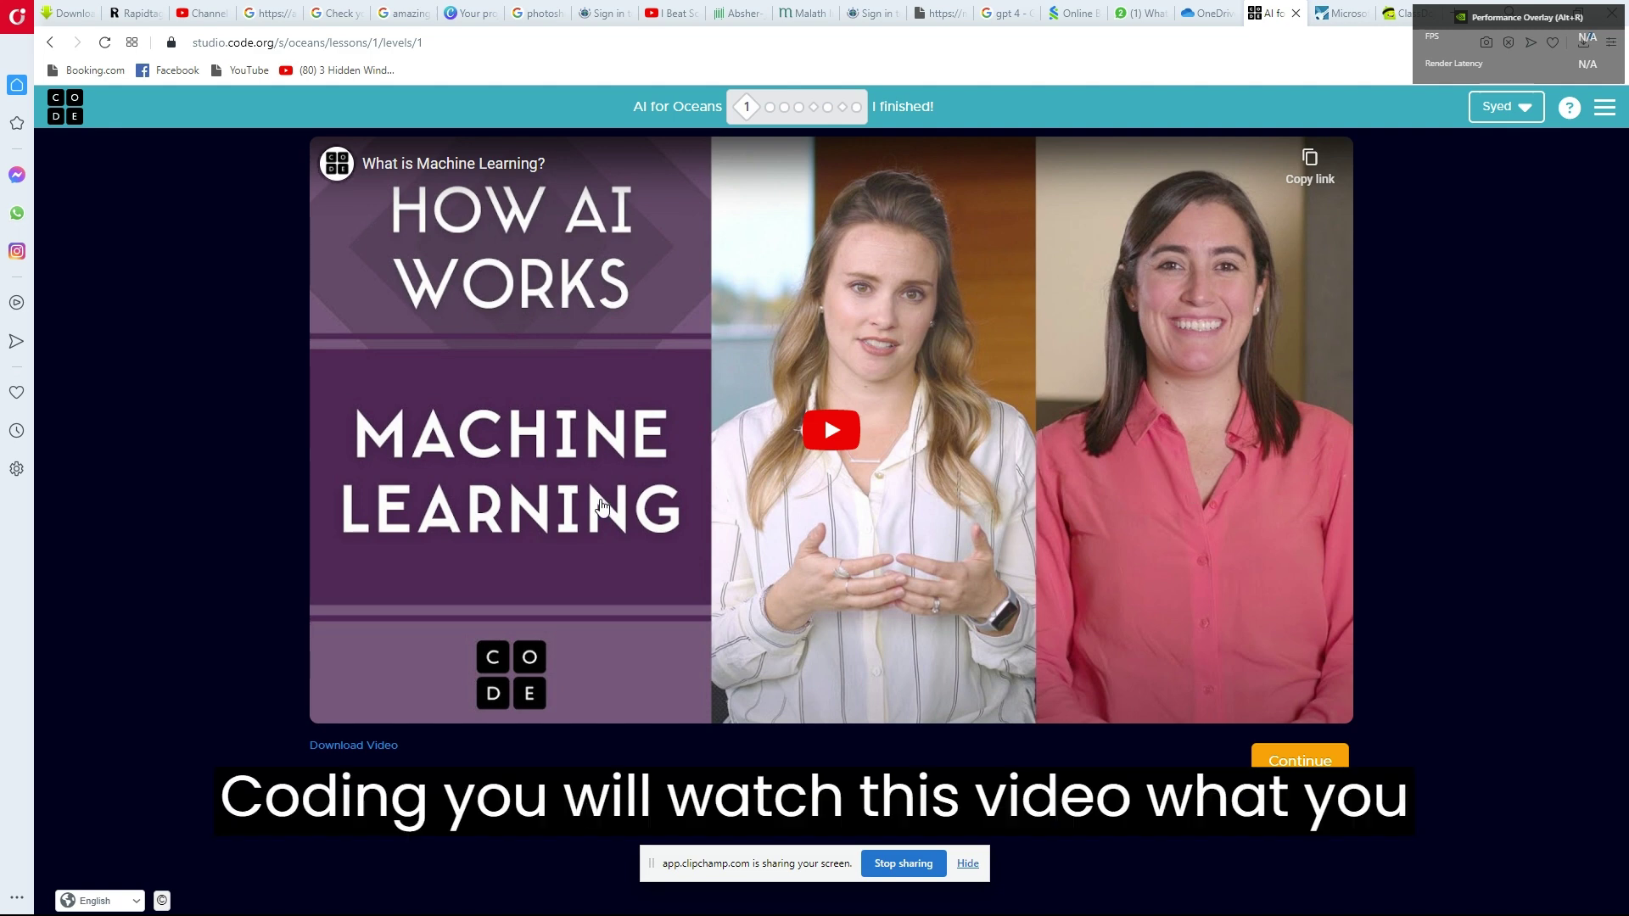
left_click(1312, 766)
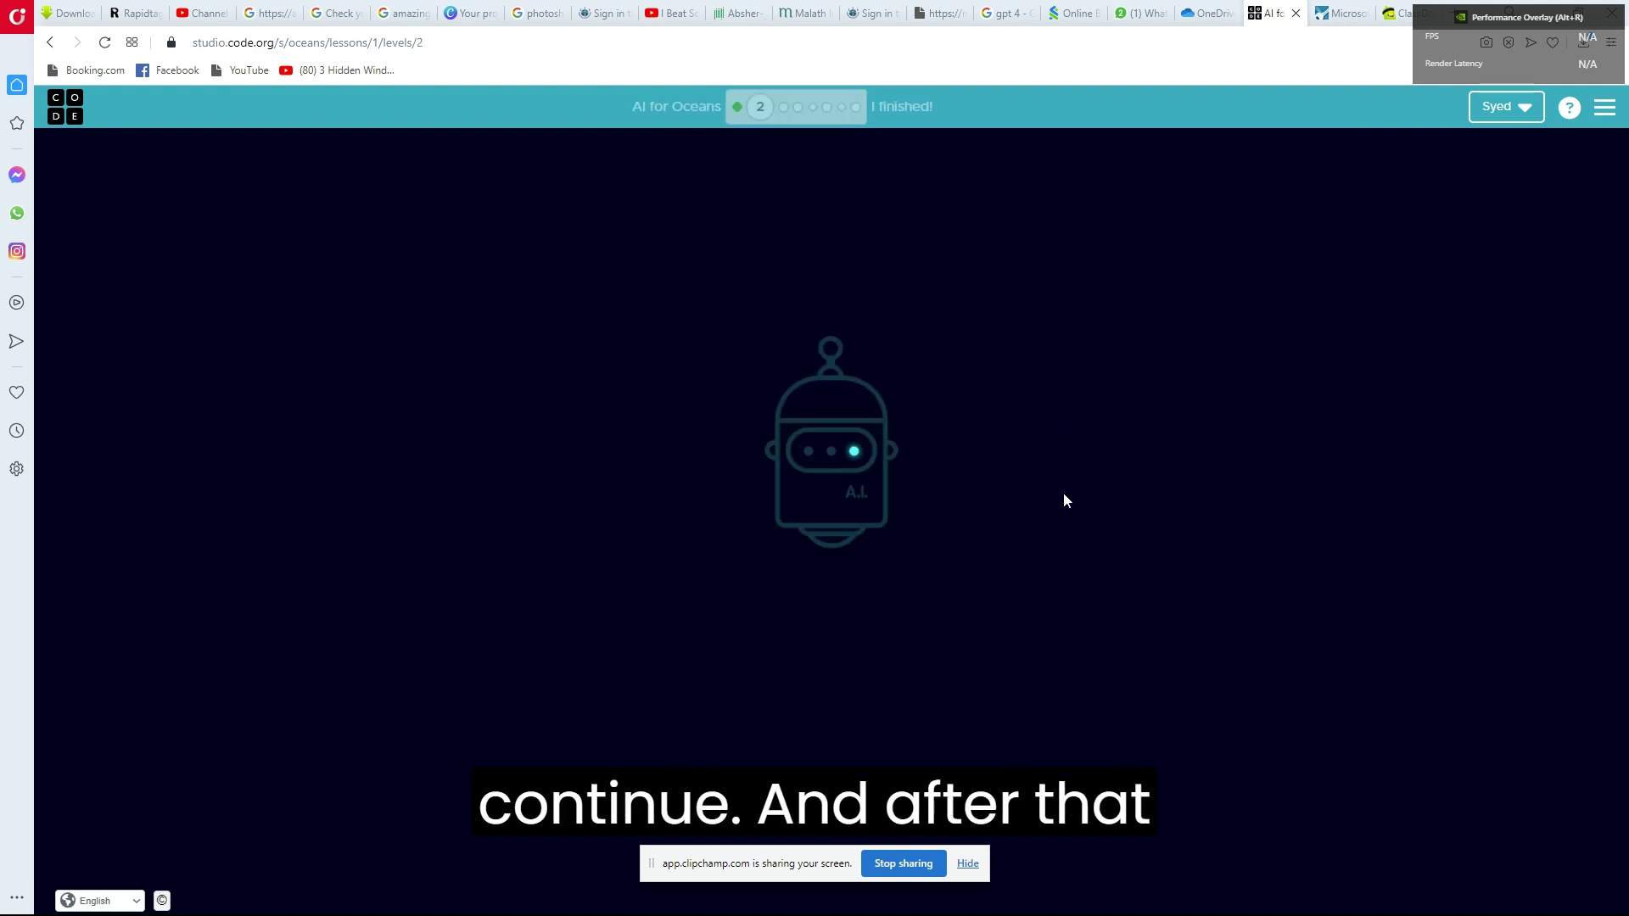